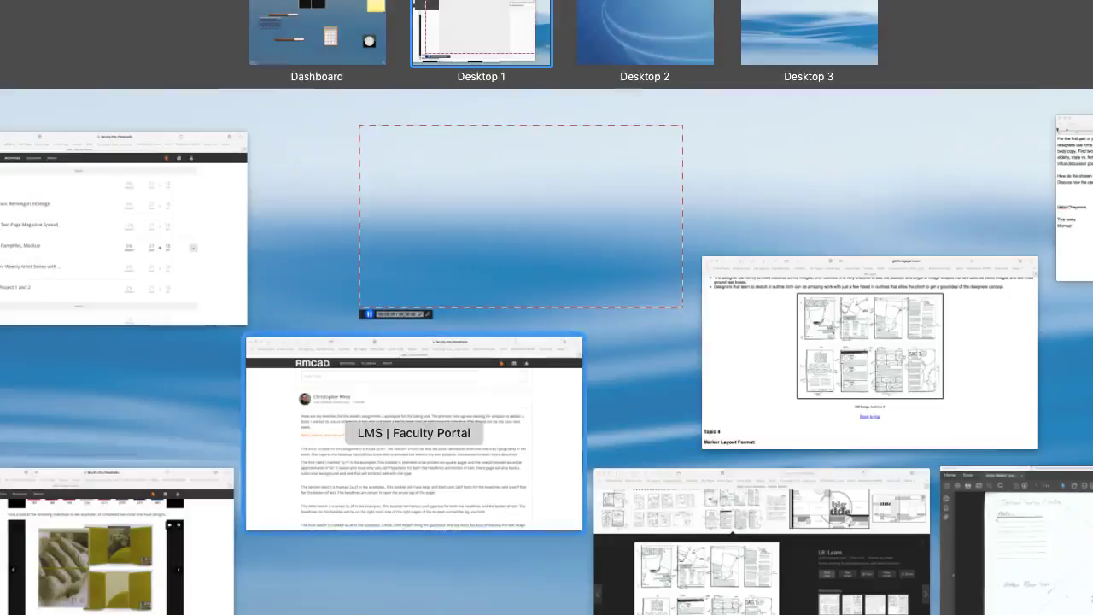
# Bring the sketches PDF forward and scroll past page 2's spreads to page 3's Early Career sketch.
pyautogui.click(1007, 538)
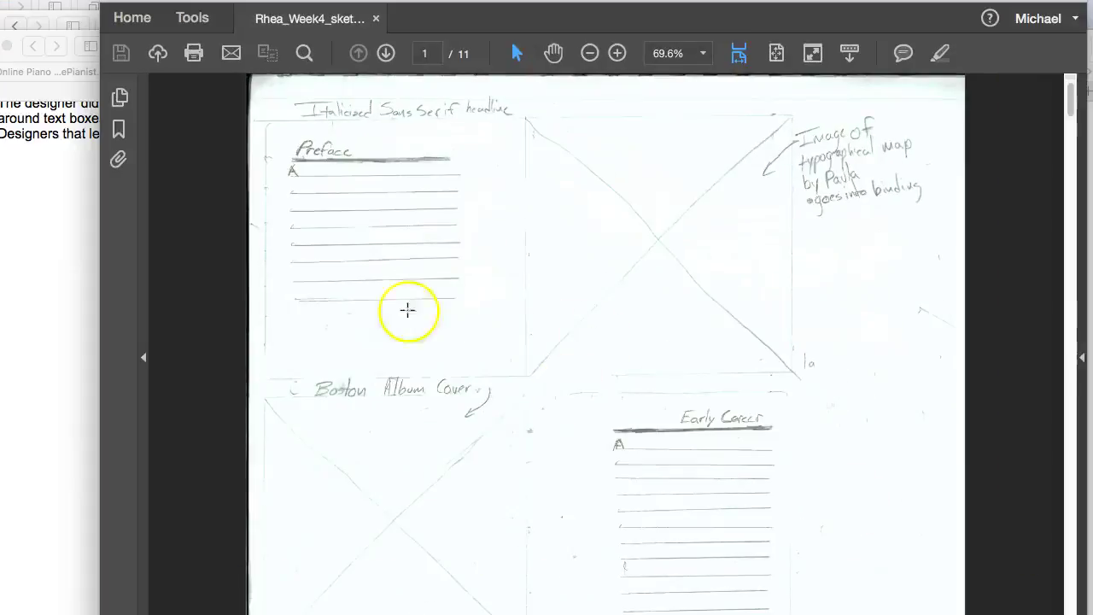
pyautogui.scroll(-2, 647, 329)
pyautogui.scroll(-3, 648, 329)
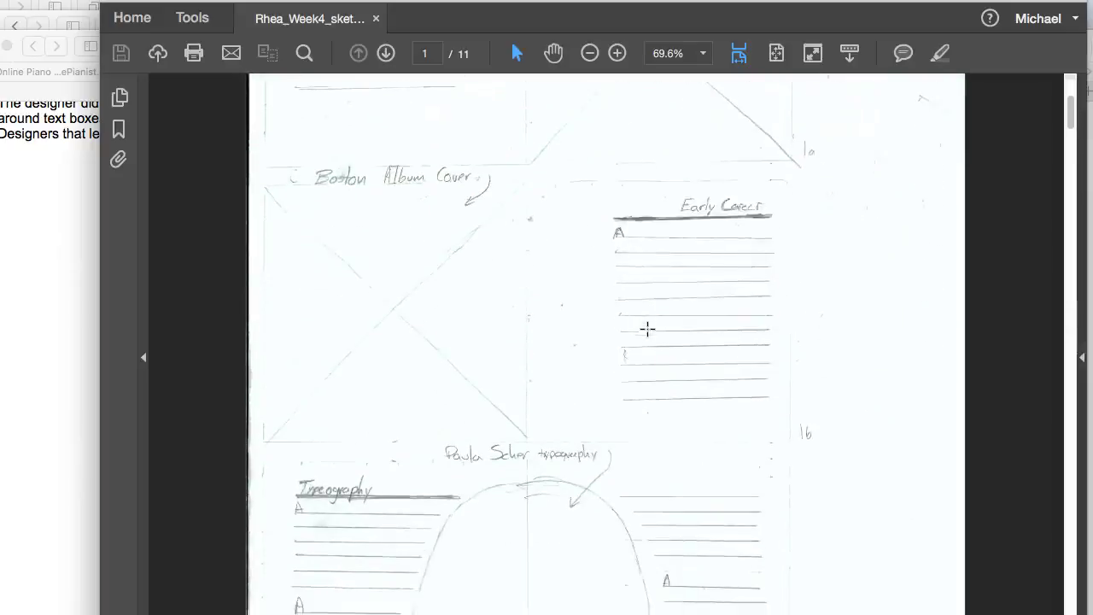
pyautogui.scroll(-5, 647, 328)
pyautogui.scroll(5, 647, 328)
pyautogui.scroll(5, 647, 328)
pyautogui.scroll(-1, 647, 328)
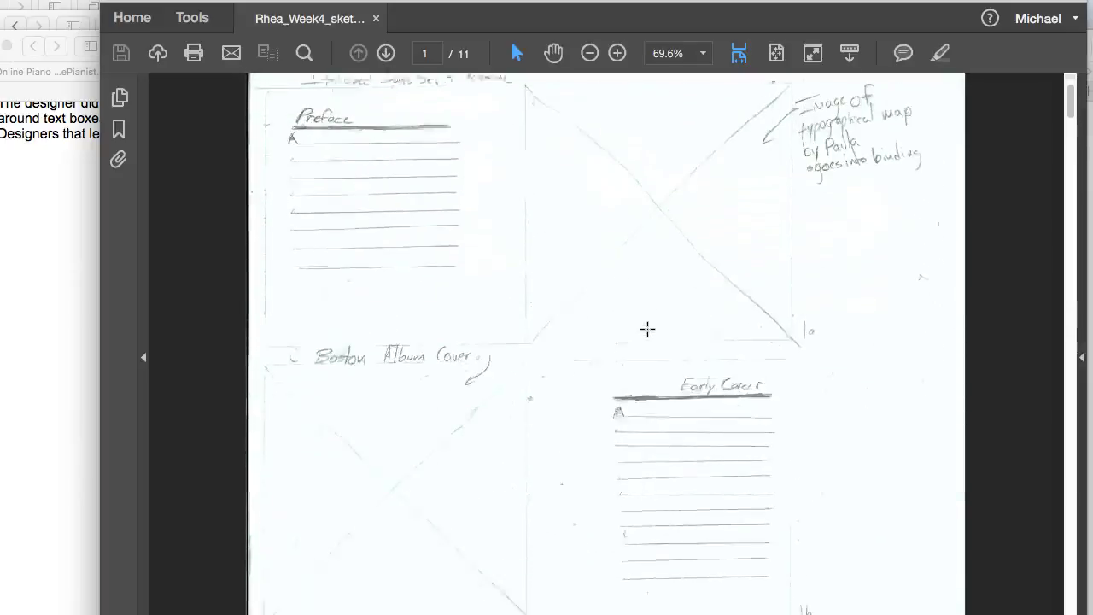
pyautogui.scroll(-8, 647, 328)
pyautogui.scroll(-1, 647, 329)
pyautogui.scroll(-5, 647, 328)
pyautogui.scroll(-3, 647, 329)
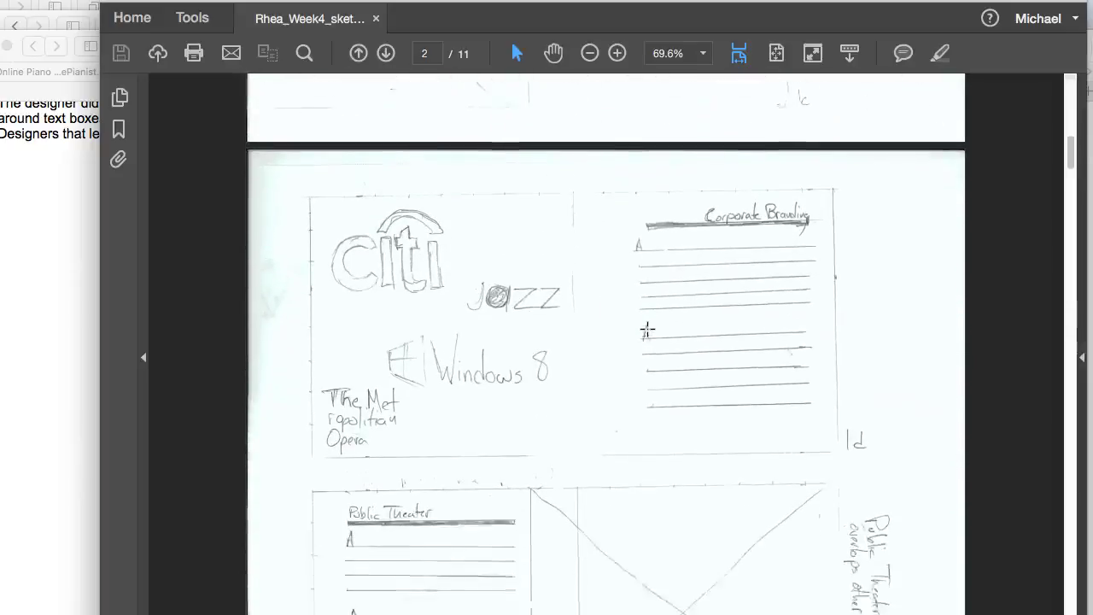
pyautogui.scroll(-1, 647, 329)
pyautogui.click(747, 341)
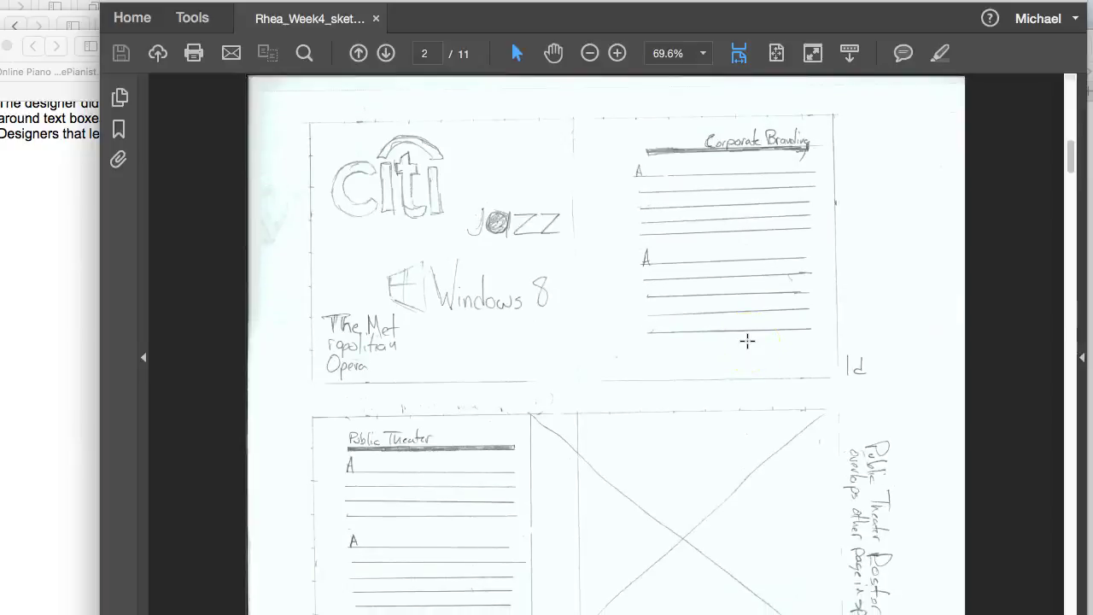
pyautogui.scroll(-1, 763, 183)
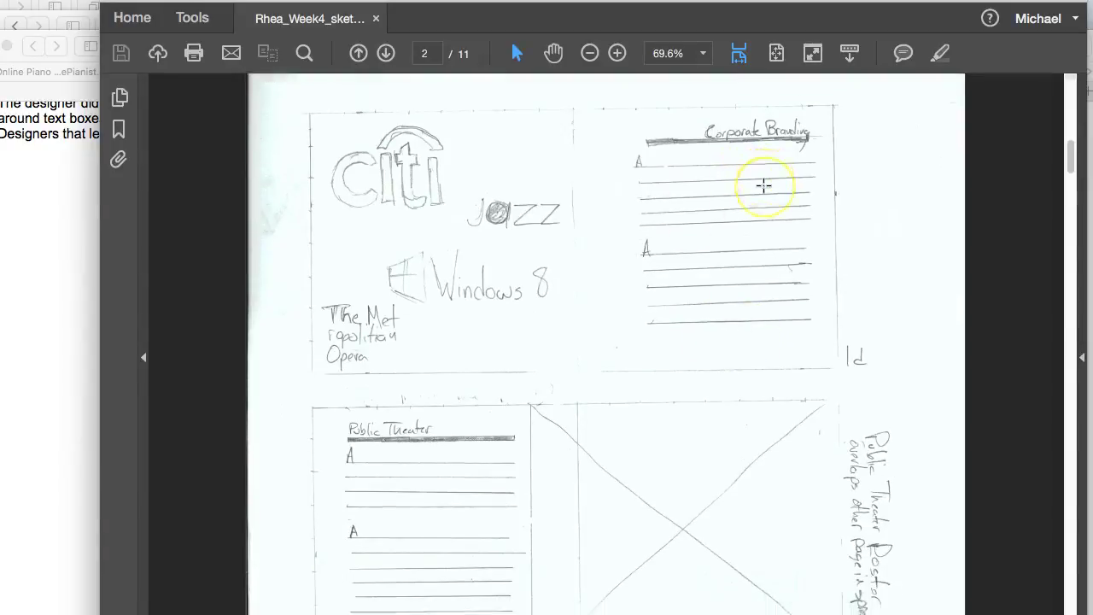
pyautogui.scroll(-5, 763, 182)
pyautogui.scroll(1, 763, 185)
pyautogui.scroll(1, 763, 185)
pyautogui.scroll(3, 763, 186)
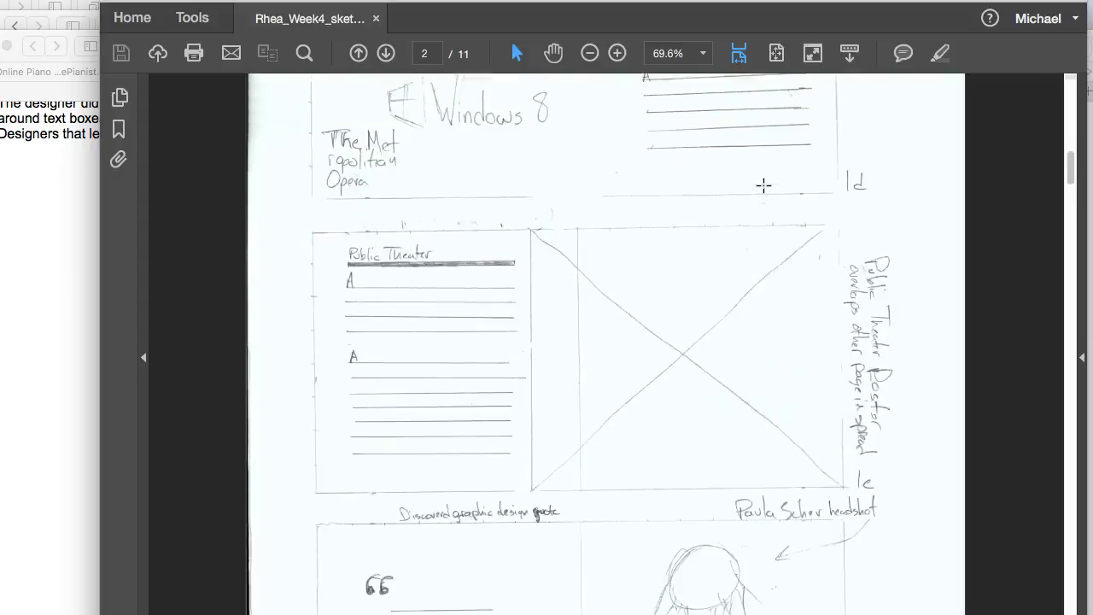
pyautogui.scroll(-2, 763, 185)
pyautogui.scroll(-3, 763, 185)
pyautogui.scroll(-5, 763, 185)
pyautogui.scroll(1, 763, 185)
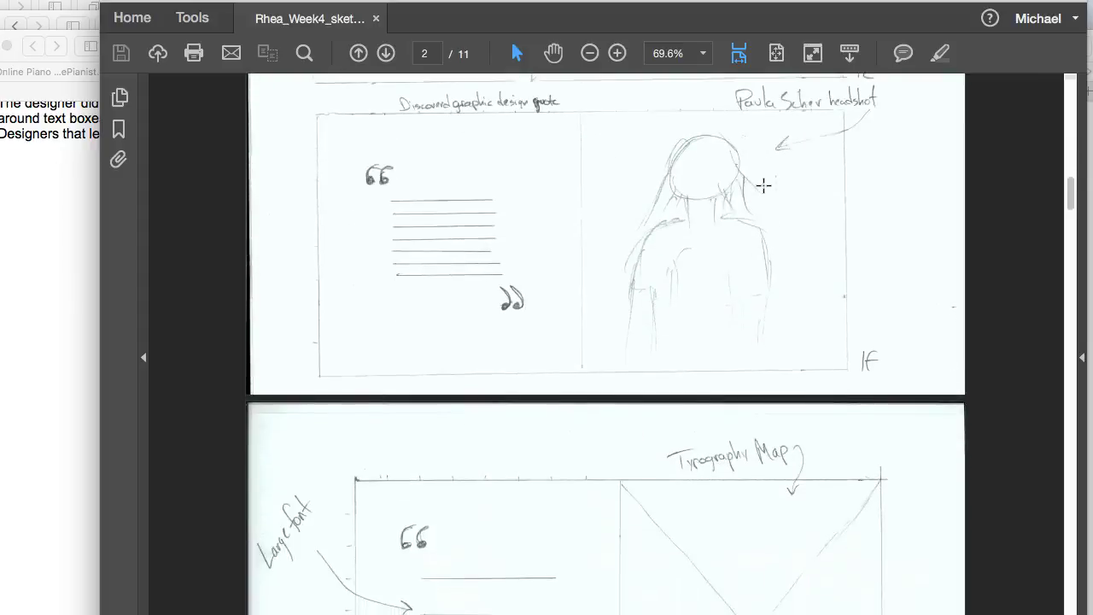
pyautogui.scroll(-4, 762, 186)
pyautogui.scroll(-1, 761, 186)
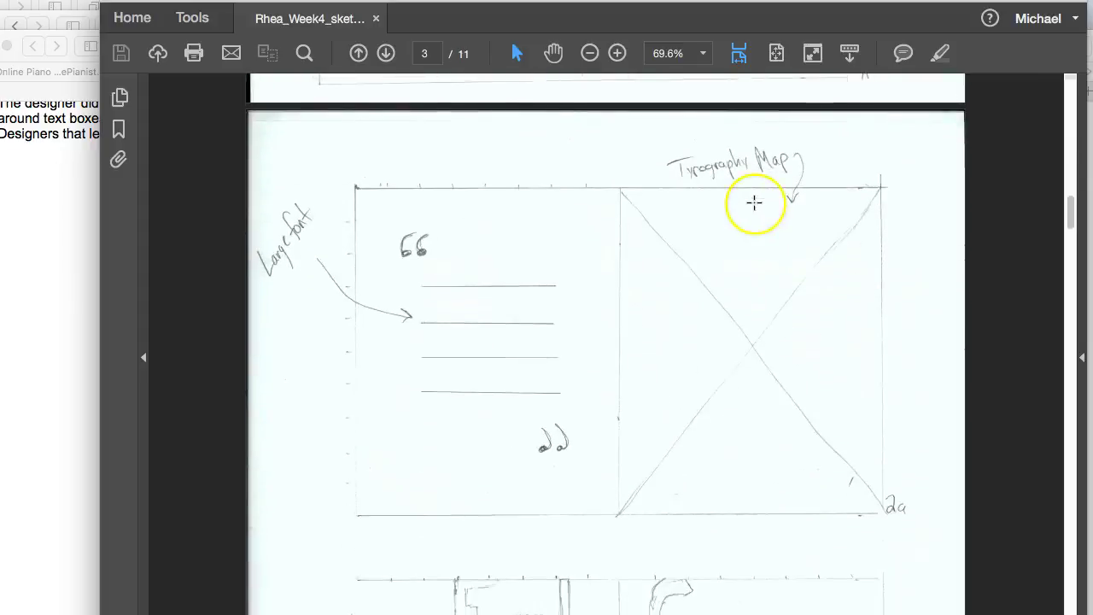
pyautogui.scroll(-3, 754, 203)
pyautogui.scroll(-8, 754, 202)
pyautogui.scroll(-1, 754, 203)
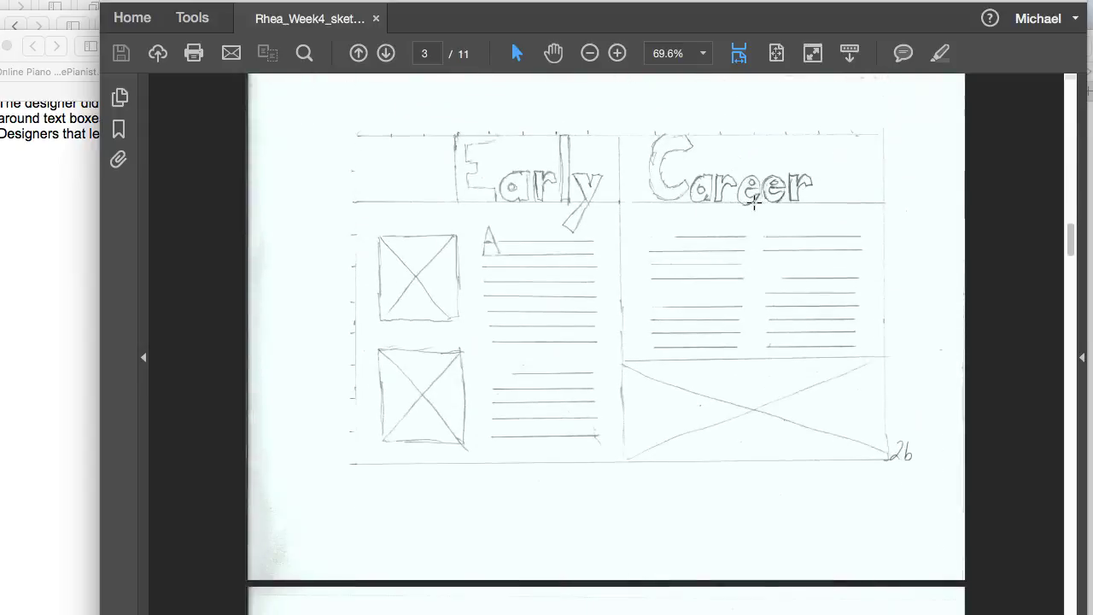
pyautogui.scroll(2, 754, 203)
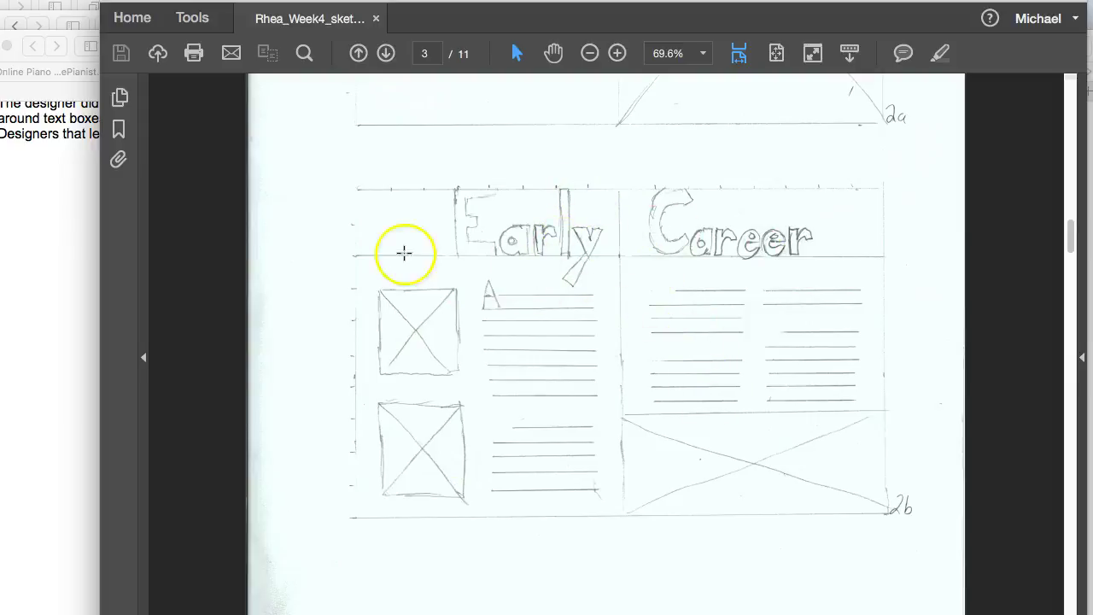
pyautogui.scroll(-1, 609, 301)
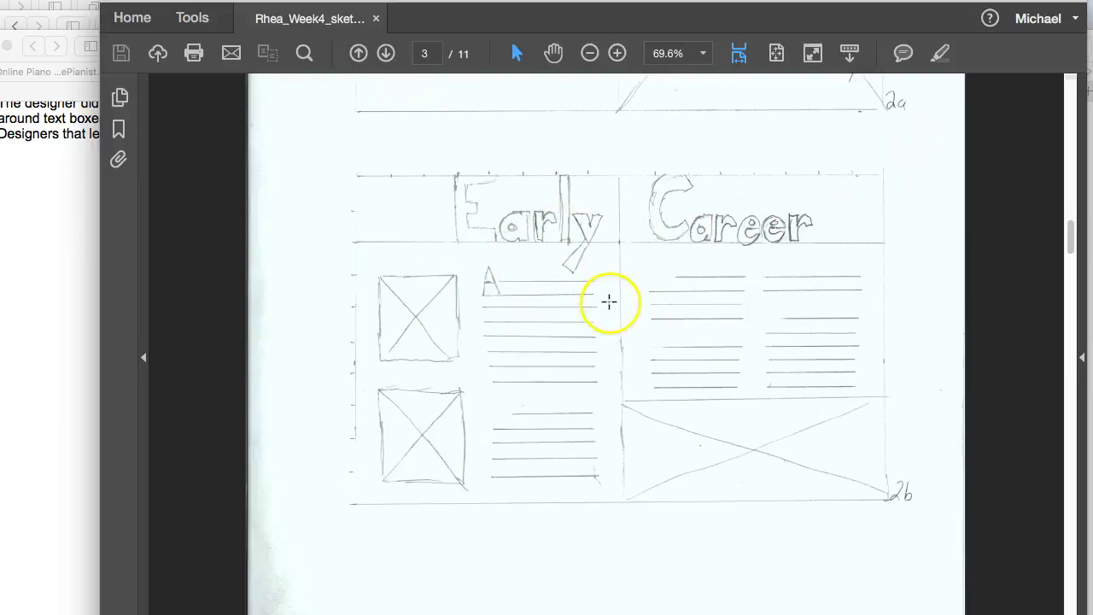
pyautogui.scroll(-2, 683, 367)
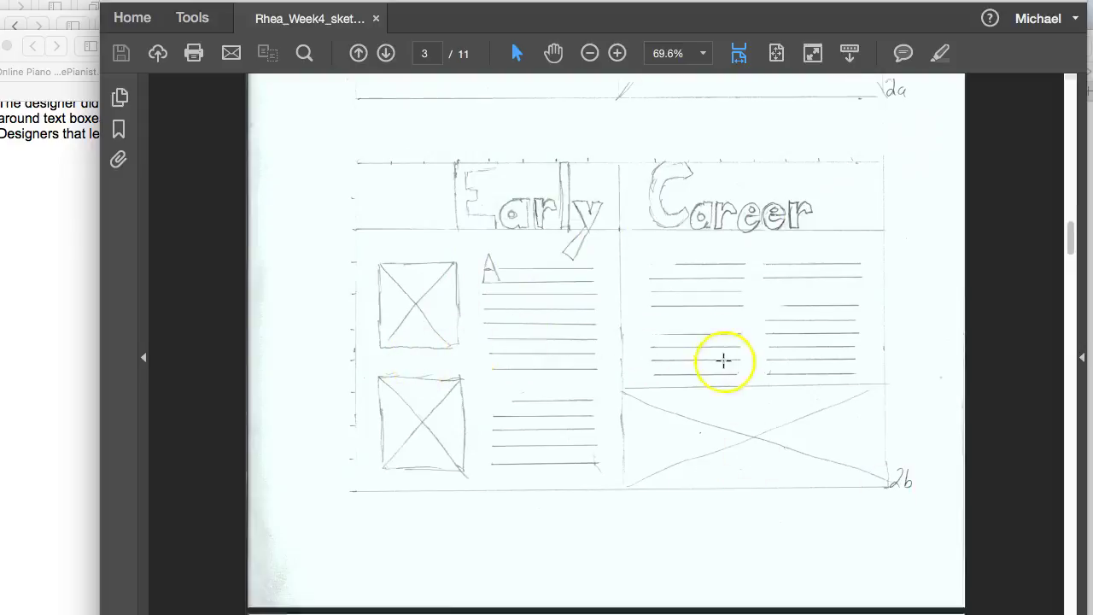
pyautogui.scroll(-10, 722, 361)
pyautogui.scroll(-5, 722, 361)
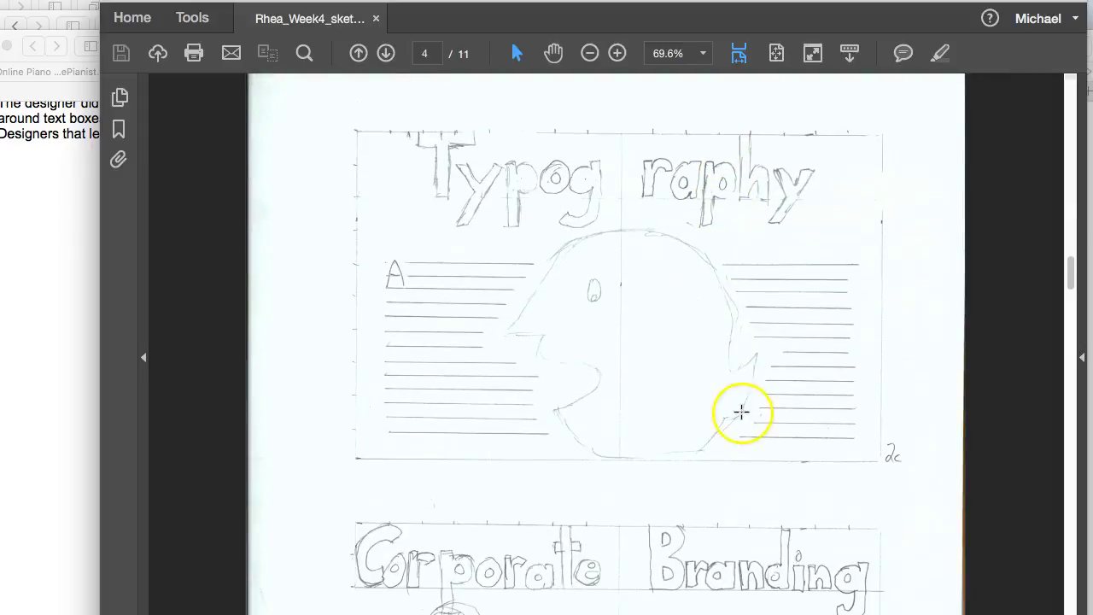
pyautogui.scroll(10, 739, 414)
pyautogui.scroll(10, 740, 412)
pyautogui.scroll(5, 740, 413)
pyautogui.scroll(10, 739, 412)
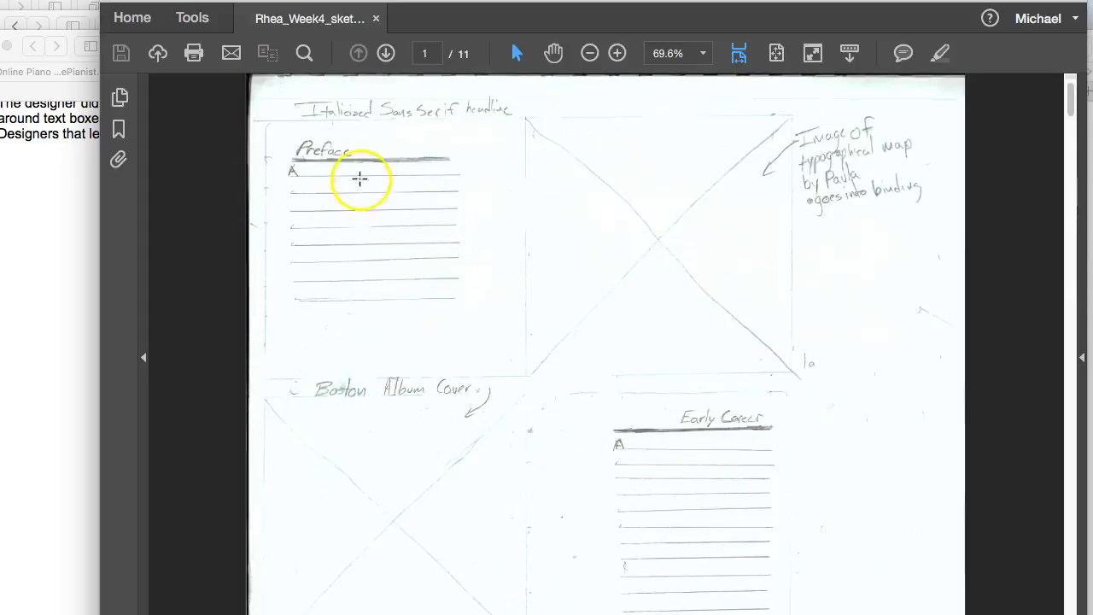
pyautogui.scroll(-3, 705, 304)
pyautogui.scroll(-5, 705, 305)
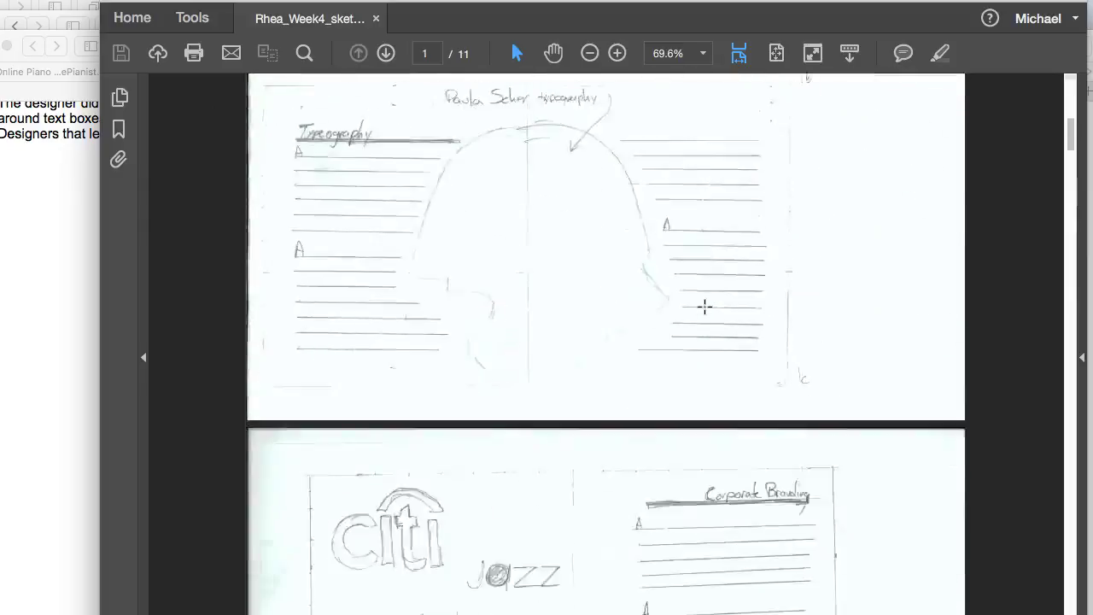
pyautogui.scroll(-10, 705, 304)
pyautogui.scroll(-5, 704, 307)
pyautogui.scroll(-5, 704, 306)
pyautogui.scroll(-4, 704, 307)
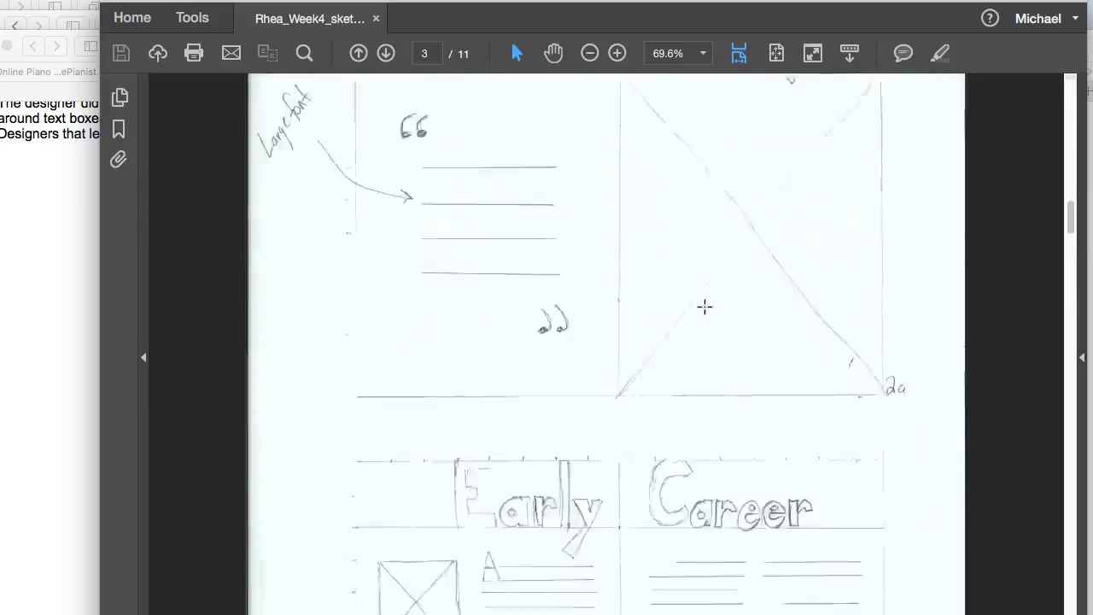
pyautogui.scroll(-5, 704, 307)
pyautogui.scroll(-2, 704, 307)
pyautogui.scroll(-1, 704, 307)
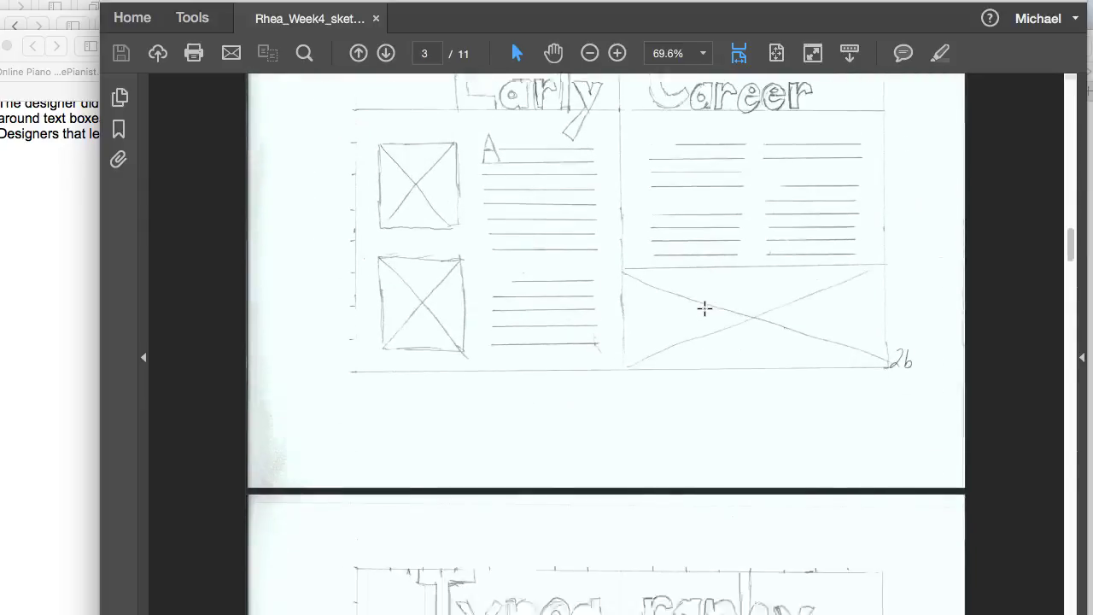
pyautogui.scroll(-8, 704, 306)
pyautogui.scroll(-2, 704, 307)
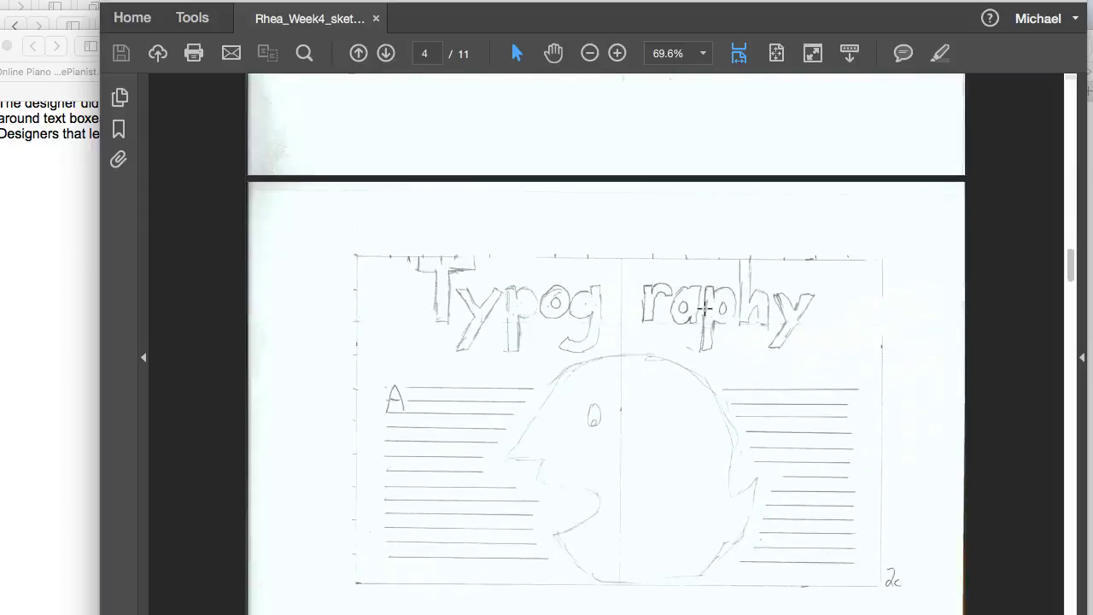
pyautogui.scroll(-1, 704, 306)
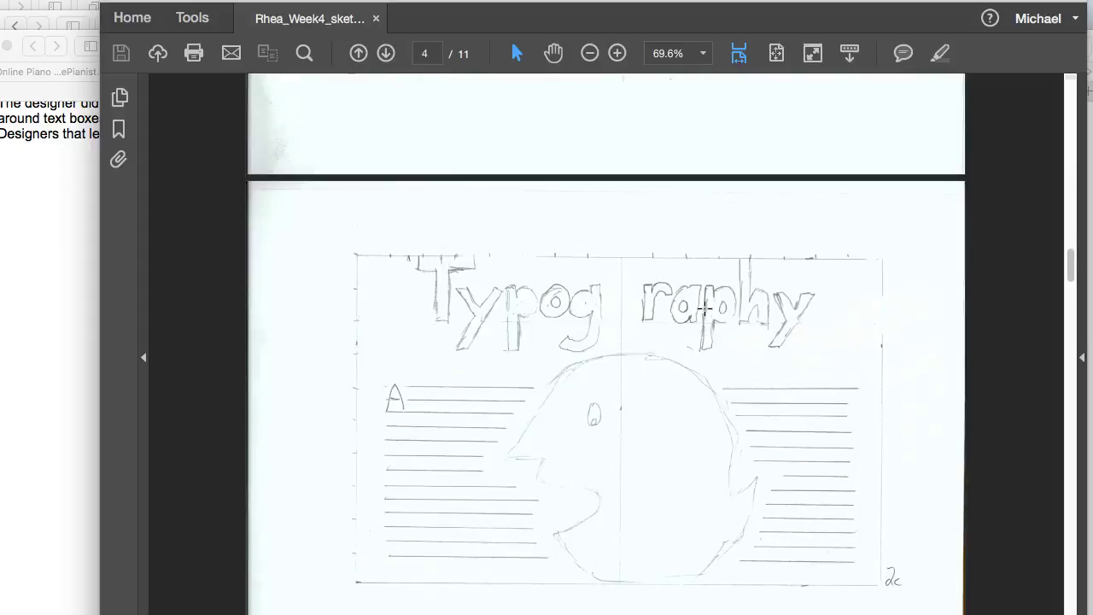
pyautogui.scroll(-5, 705, 307)
pyautogui.scroll(-2, 704, 307)
pyautogui.scroll(-6, 704, 307)
pyautogui.scroll(-1, 704, 308)
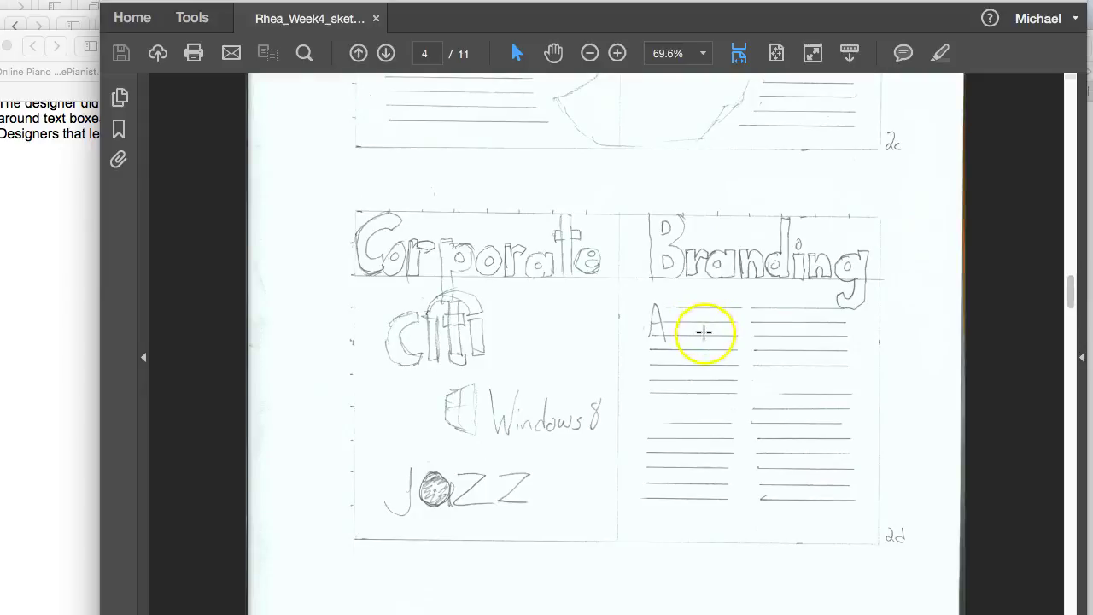
pyautogui.scroll(-1, 754, 401)
pyautogui.scroll(-3, 754, 401)
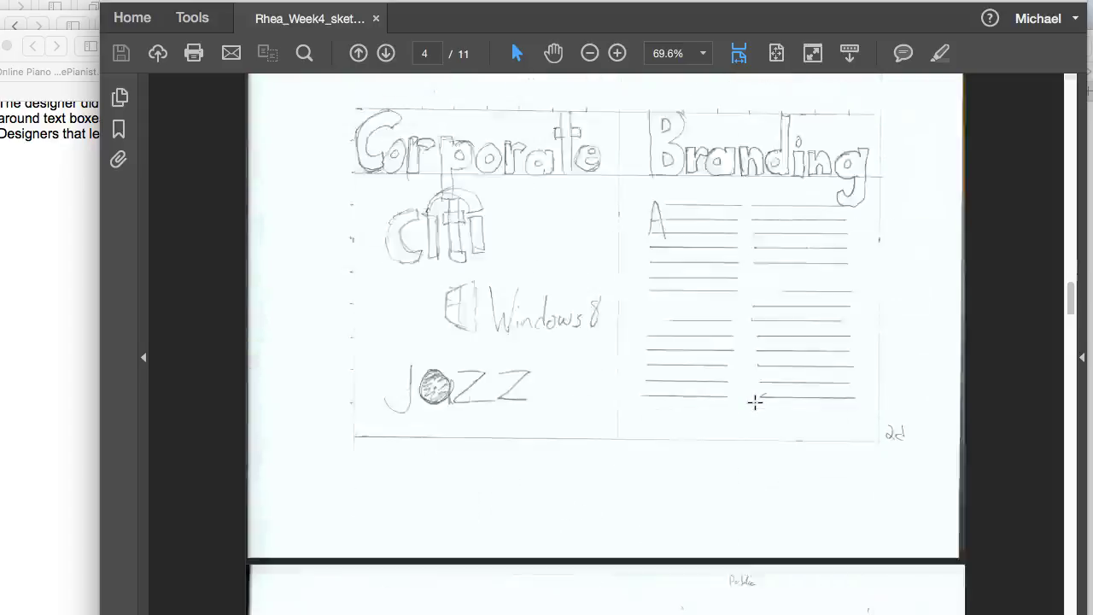
pyautogui.scroll(-5, 755, 402)
pyautogui.scroll(-5, 754, 401)
pyautogui.scroll(-1, 755, 401)
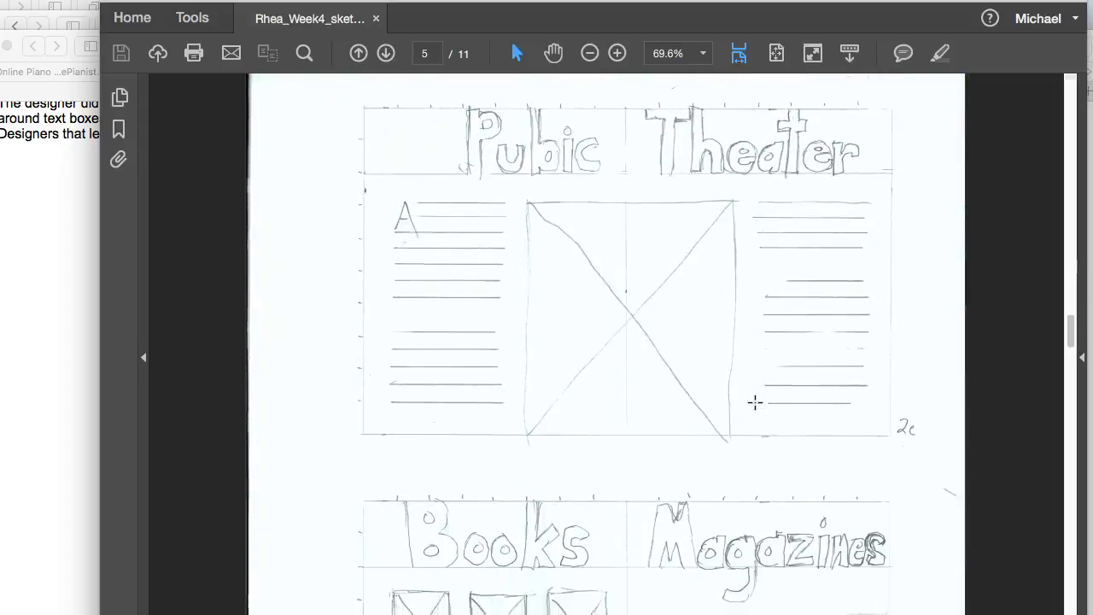
pyautogui.scroll(-3, 755, 401)
pyautogui.scroll(-1, 754, 401)
pyautogui.scroll(-5, 754, 401)
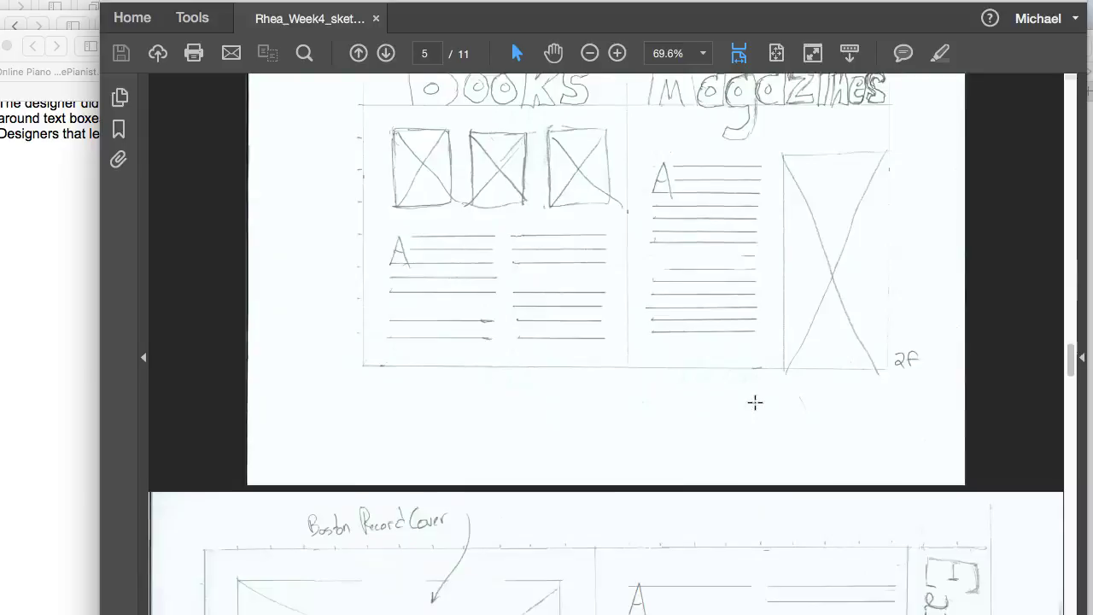
pyautogui.scroll(2, 755, 403)
pyautogui.scroll(-5, 755, 403)
pyautogui.scroll(-5, 757, 403)
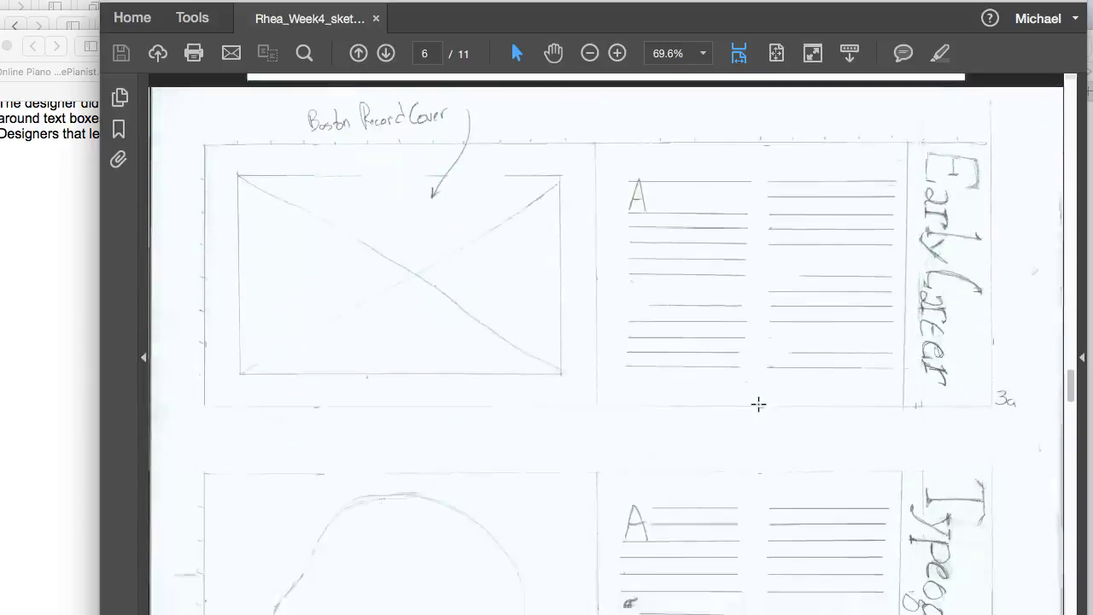
pyautogui.scroll(-2, 758, 404)
pyautogui.scroll(-4, 758, 404)
pyautogui.scroll(-5, 758, 404)
pyautogui.scroll(-2, 758, 404)
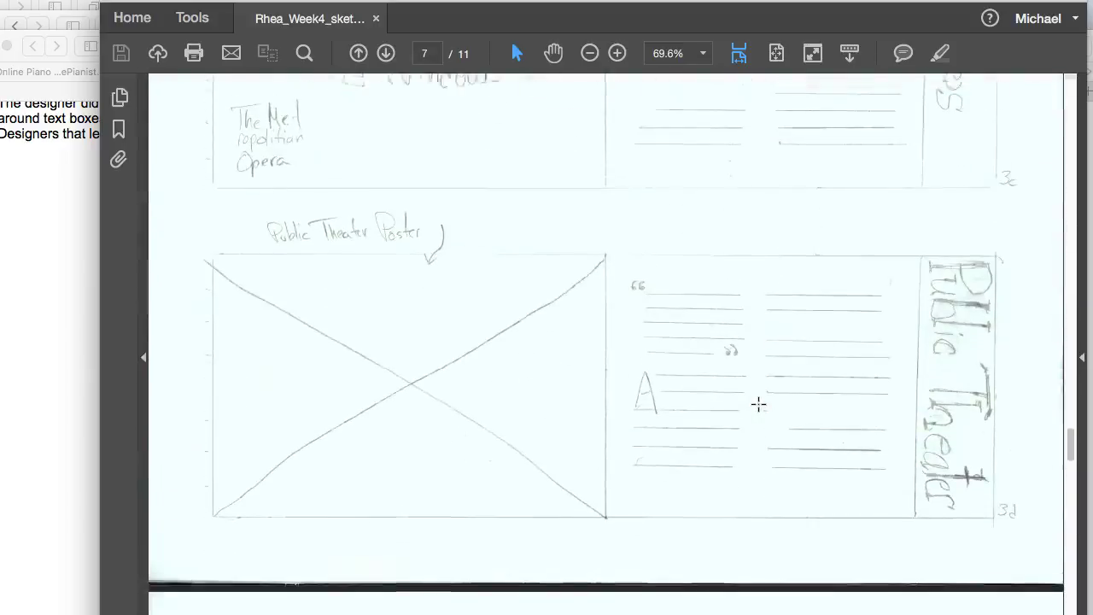
pyautogui.scroll(2, 739, 424)
# Scroll the sketch PDF from page 6 to page 11's Books and Magazines spread with the Paula Scher quote.
pyautogui.click(740, 424)
pyautogui.scroll(2, 742, 426)
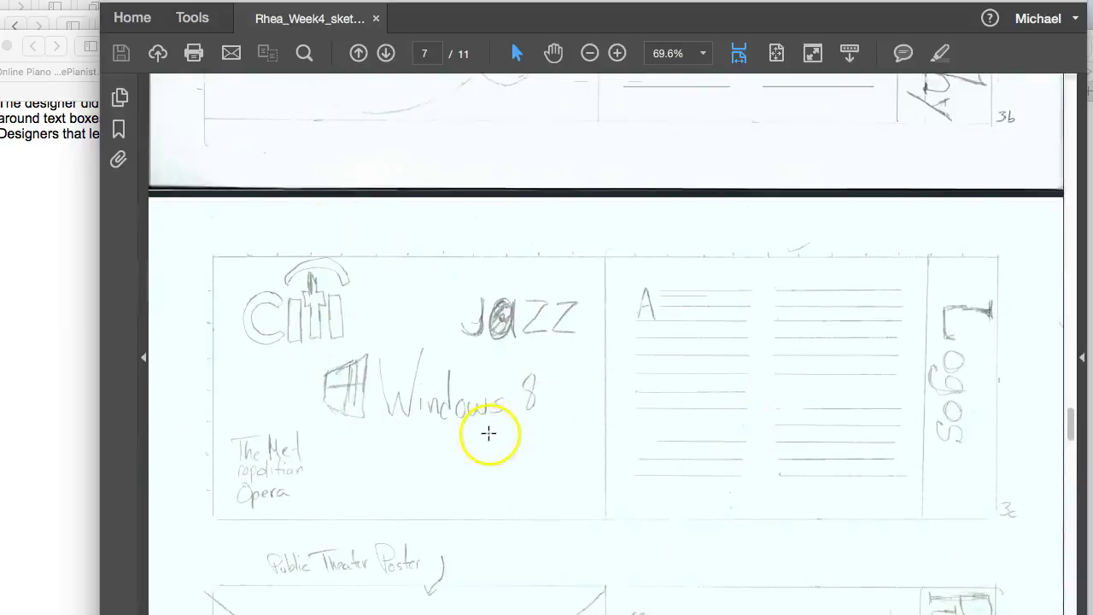
pyautogui.scroll(-2, 537, 404)
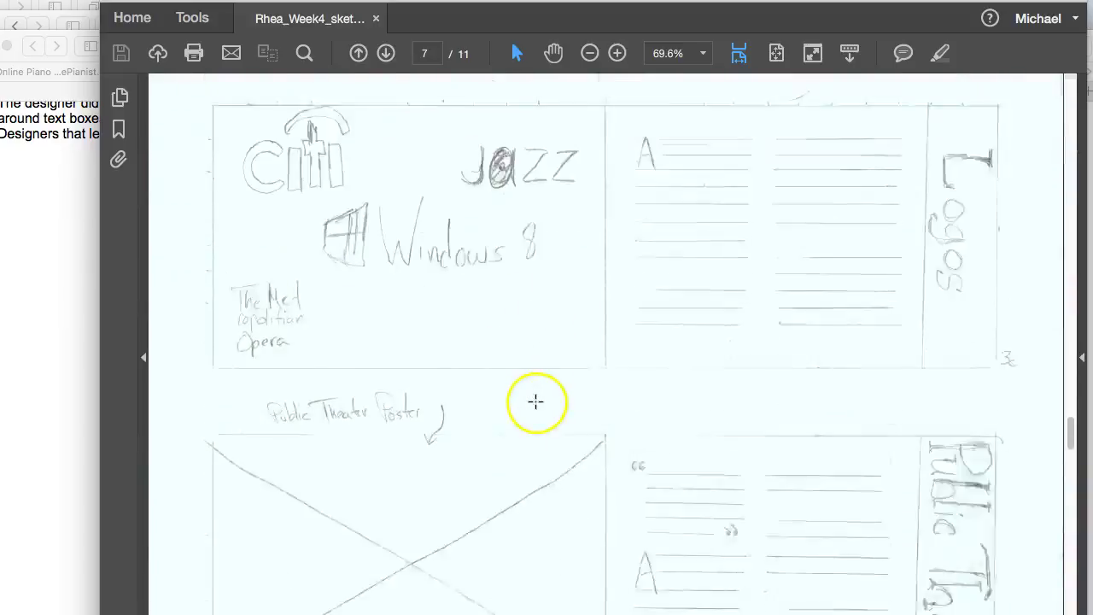
pyautogui.scroll(-3, 535, 401)
pyautogui.scroll(-1, 535, 401)
pyautogui.scroll(-4, 531, 403)
pyautogui.scroll(-4, 529, 402)
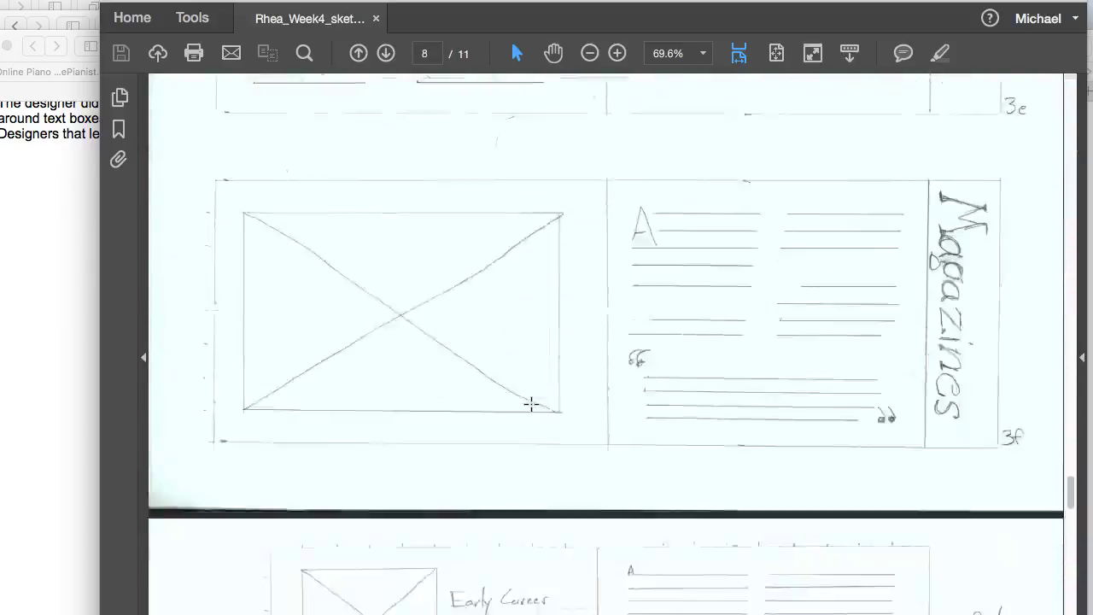
pyautogui.scroll(-3, 529, 402)
pyautogui.scroll(-2, 649, 432)
pyautogui.scroll(-2, 303, 366)
pyautogui.scroll(-1, 521, 359)
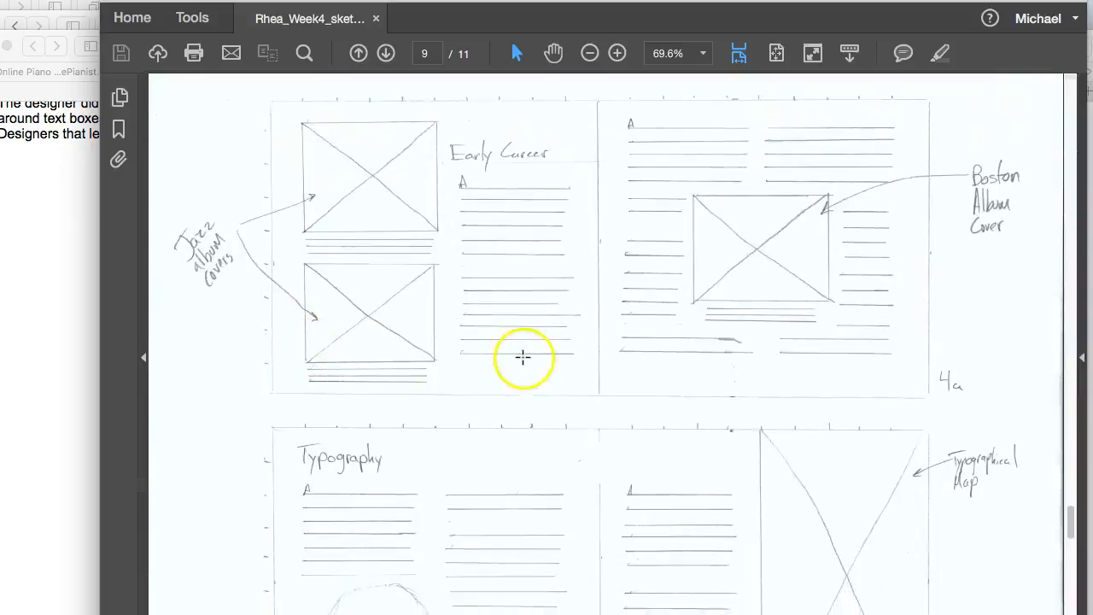
pyautogui.scroll(-3, 646, 432)
pyautogui.scroll(-3, 839, 410)
pyautogui.scroll(-4, 839, 414)
pyautogui.scroll(-4, 840, 422)
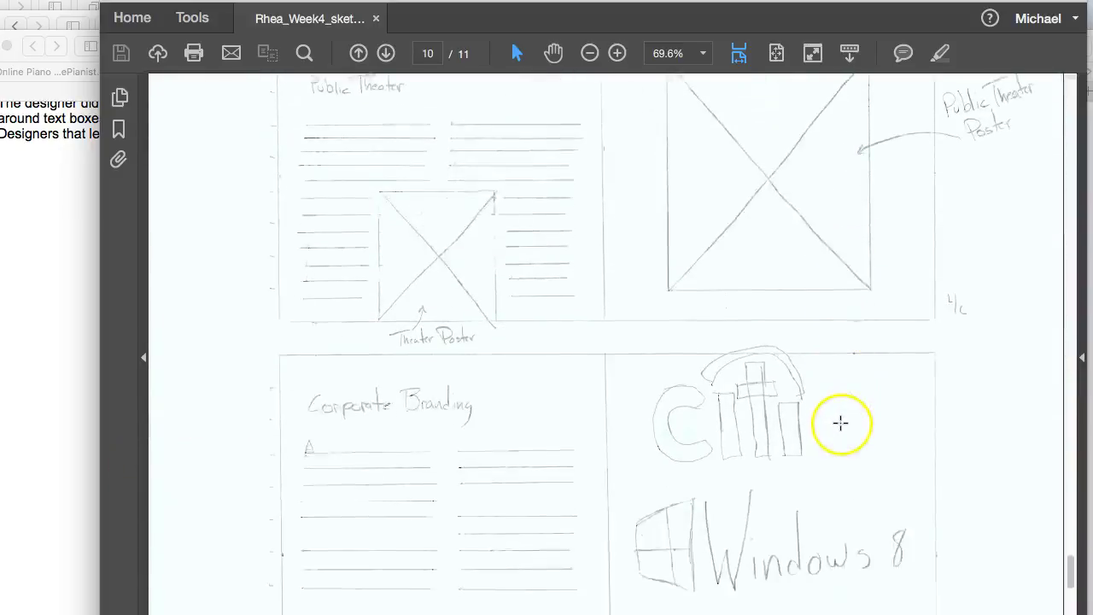
pyautogui.scroll(3, 607, 295)
pyautogui.scroll(1, 476, 446)
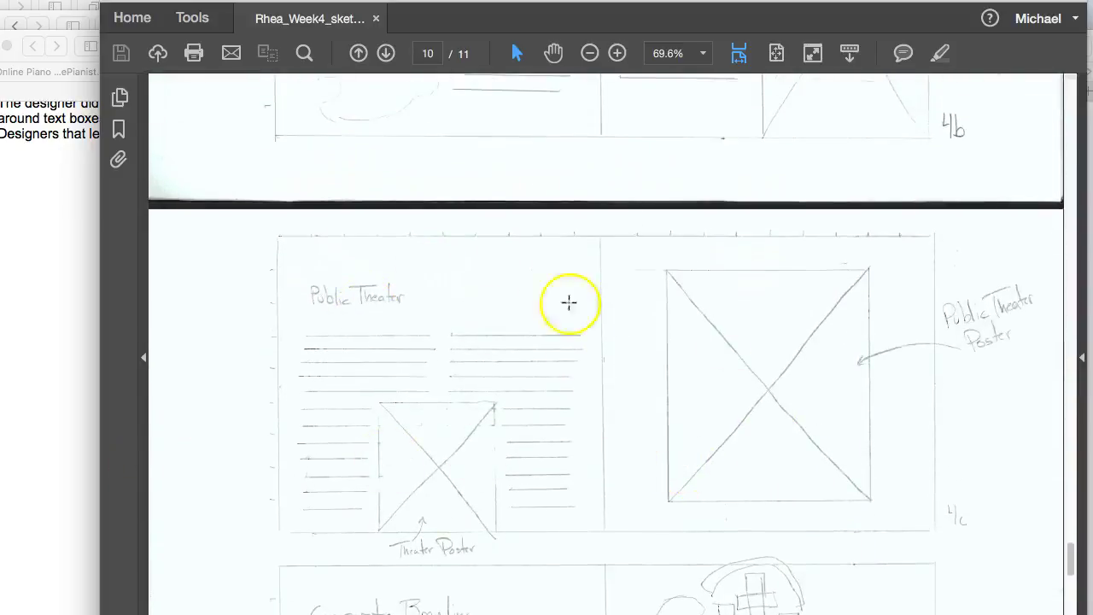
pyautogui.scroll(-4, 845, 373)
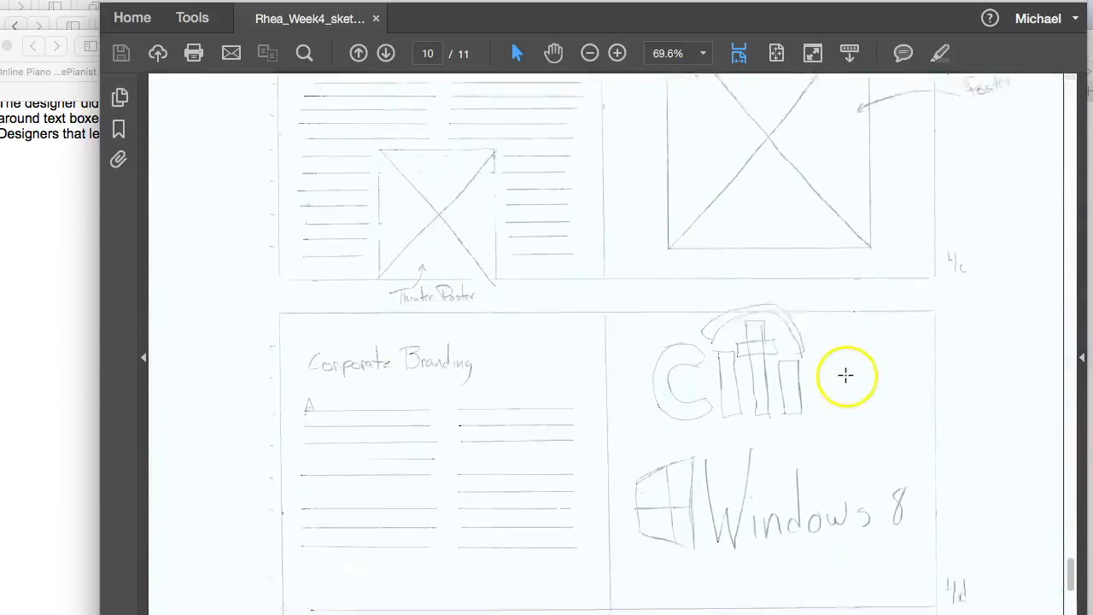
pyautogui.scroll(-1, 853, 370)
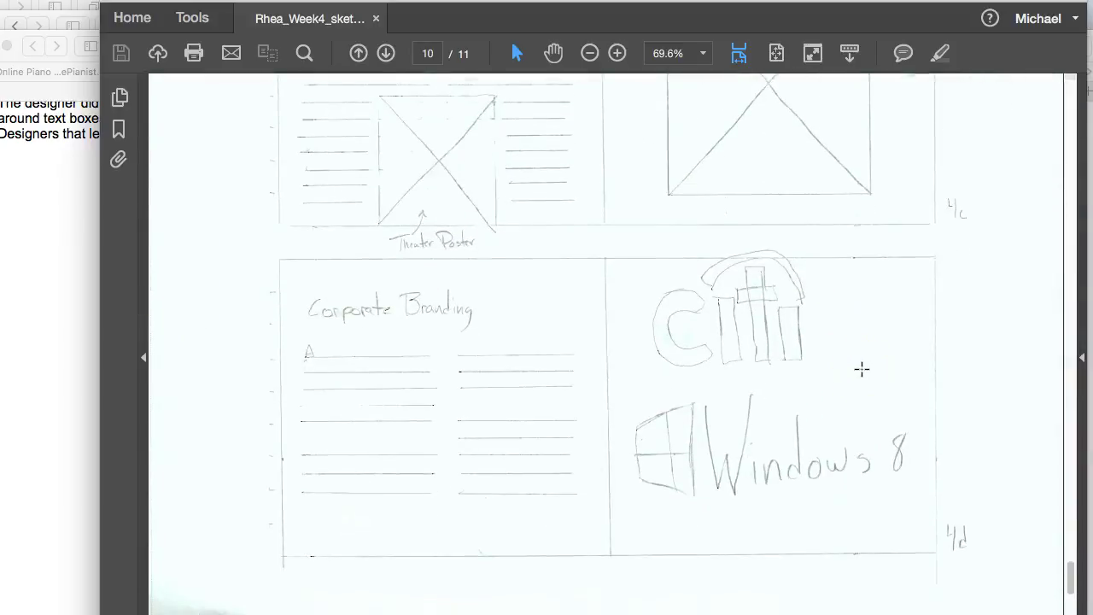
pyautogui.scroll(-4, 861, 369)
pyautogui.scroll(-1, 862, 368)
pyautogui.scroll(1, 861, 368)
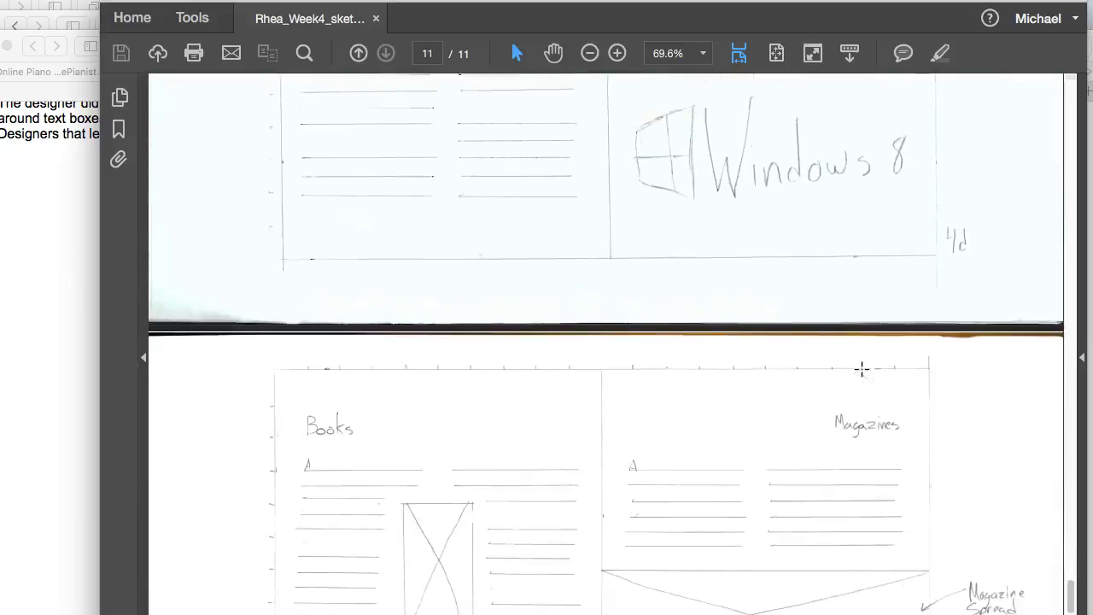
pyautogui.scroll(-1, 861, 369)
pyautogui.scroll(-2, 861, 368)
pyautogui.scroll(-3, 861, 368)
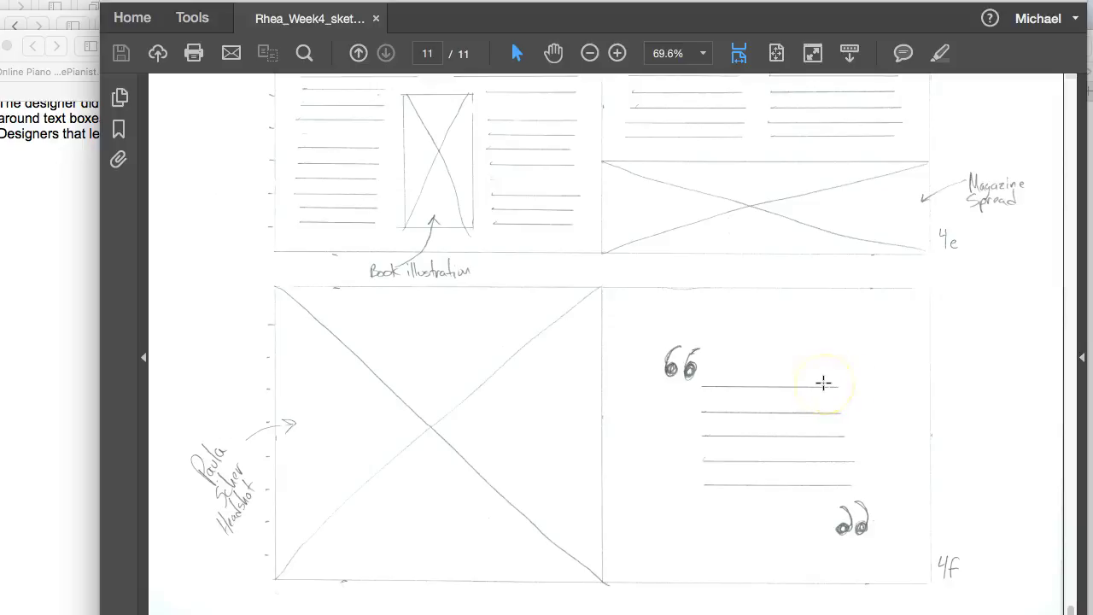
pyautogui.scroll(10, 822, 382)
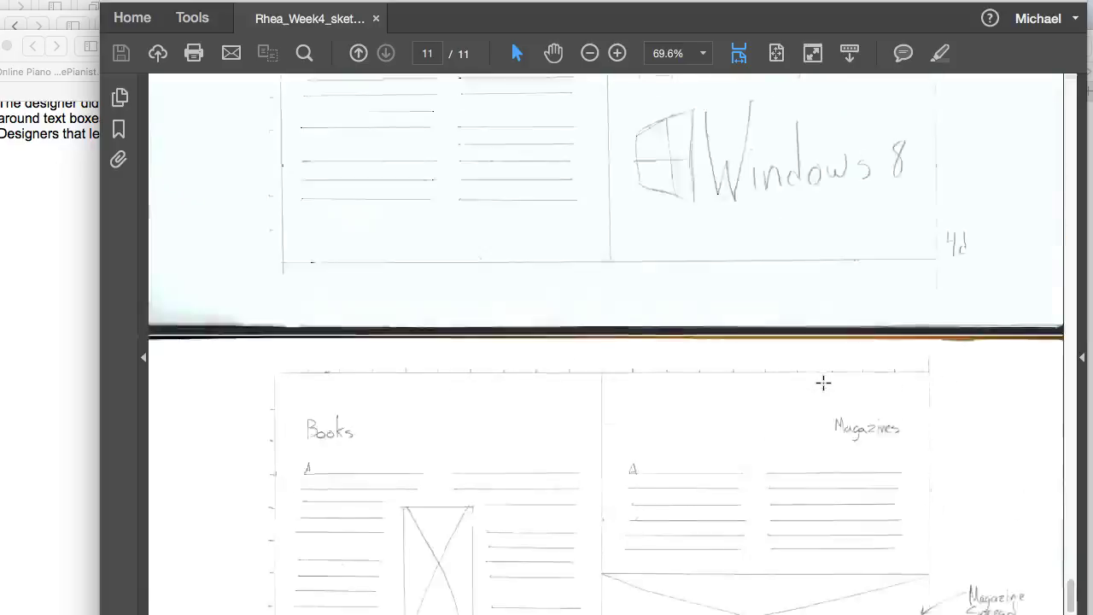
pyautogui.scroll(10, 823, 382)
pyautogui.scroll(10, 823, 382)
pyautogui.scroll(10, 823, 383)
pyautogui.scroll(10, 823, 383)
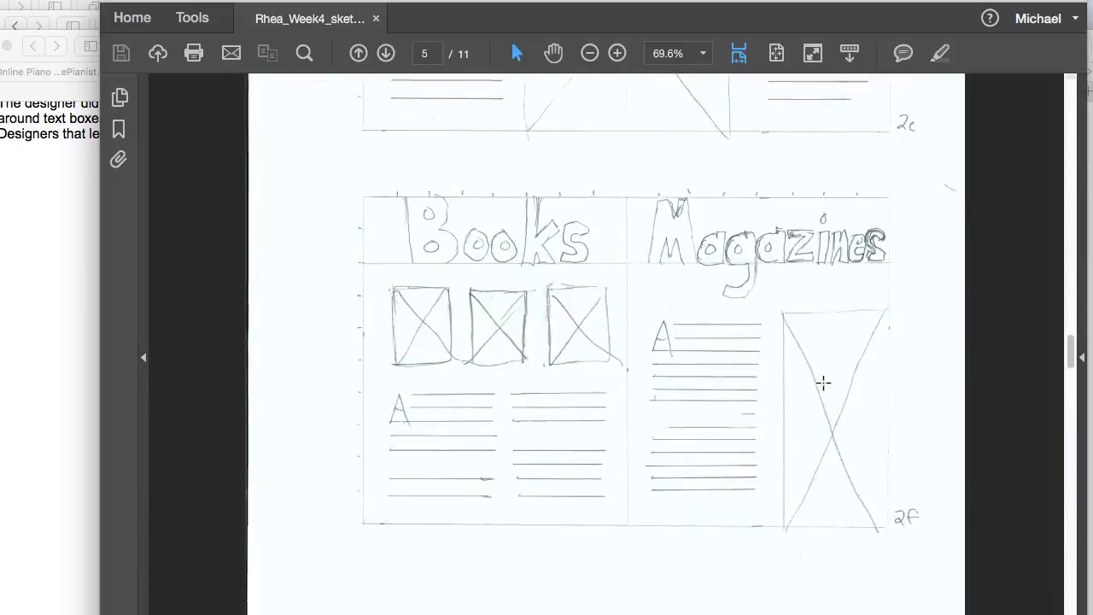
# Scroll the sketch PDF back to page 1, then switch to the student's Safari LMS post via Mission Control.
pyautogui.click(732, 454)
pyautogui.scroll(5, 730, 453)
pyautogui.scroll(3, 731, 454)
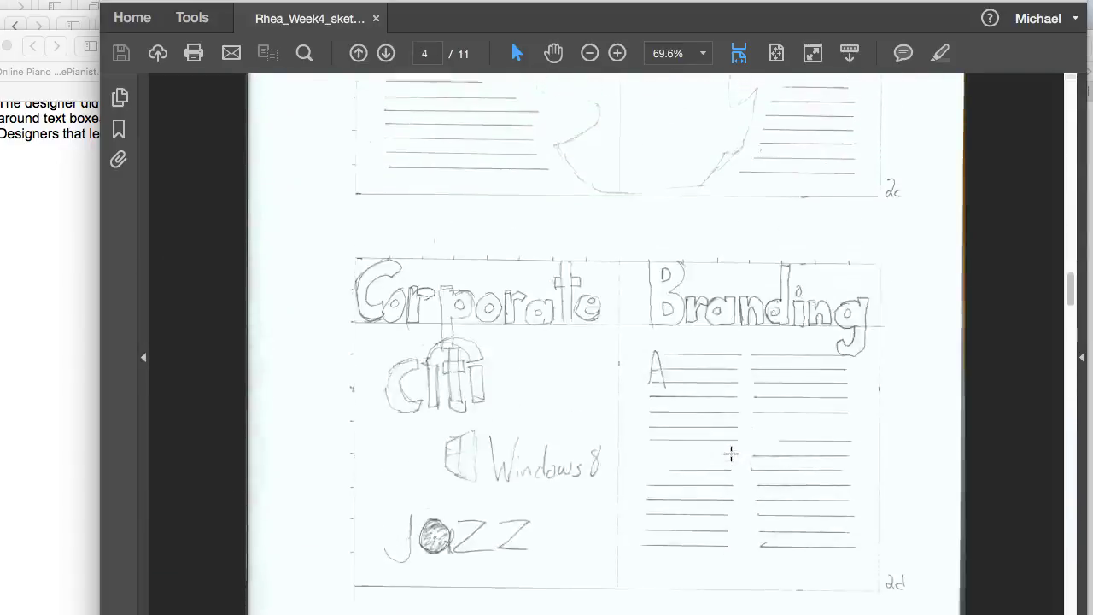
pyautogui.scroll(5, 730, 453)
pyautogui.scroll(3, 731, 453)
pyautogui.scroll(2, 731, 453)
pyautogui.scroll(5, 731, 453)
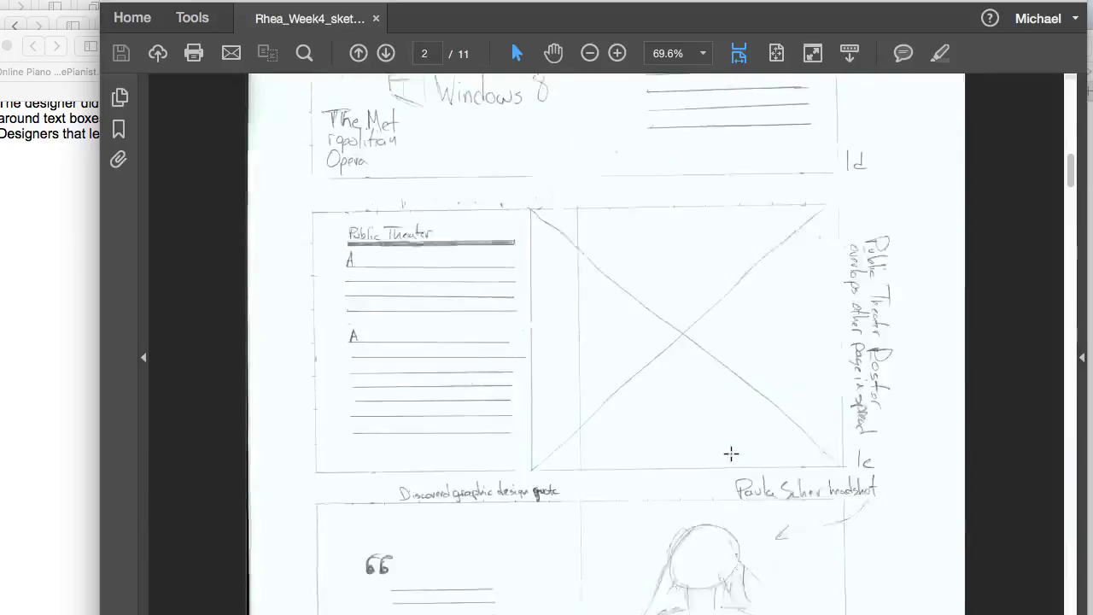
pyautogui.scroll(3, 731, 453)
pyautogui.scroll(5, 730, 453)
pyautogui.scroll(2, 731, 454)
pyautogui.scroll(4, 731, 453)
pyautogui.click(350, 438)
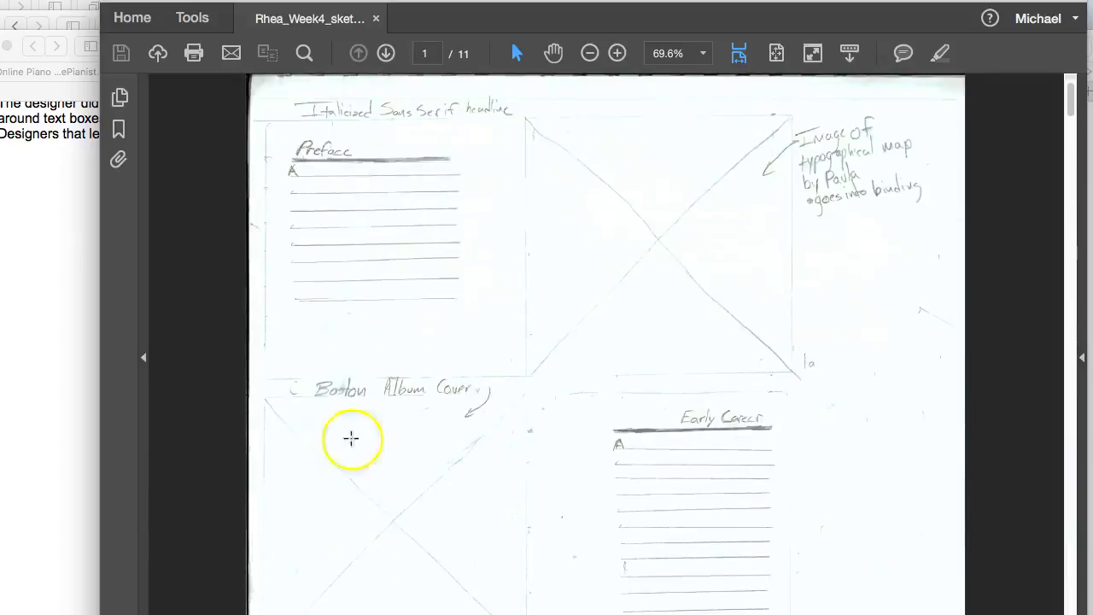
pyautogui.hotkey('ctrl', 'Up')
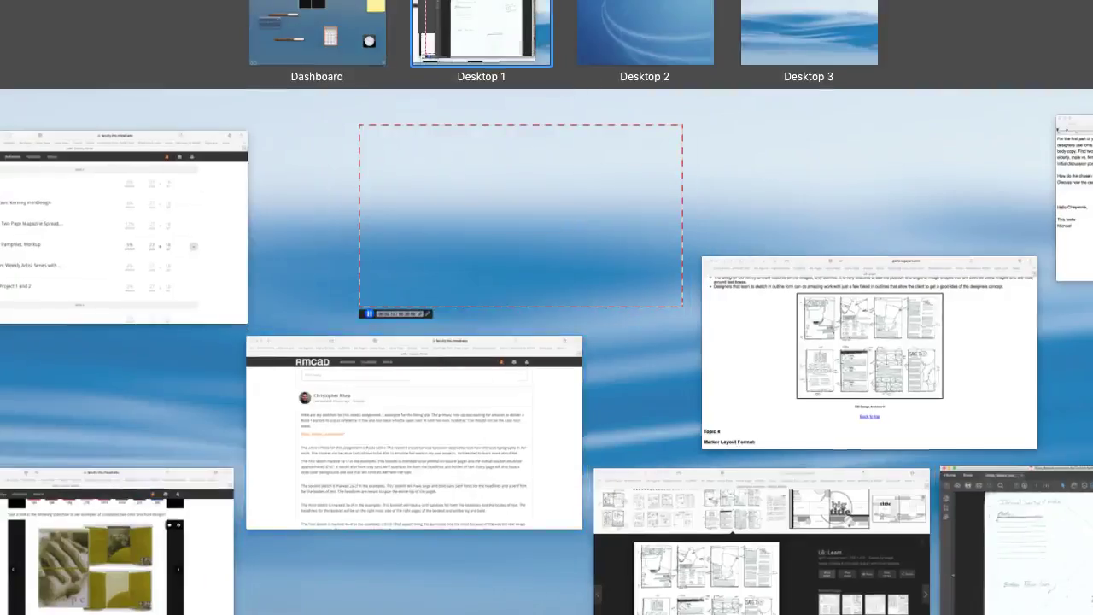
pyautogui.click(495, 487)
pyautogui.scroll(-4, 495, 488)
pyautogui.scroll(-2, 452, 476)
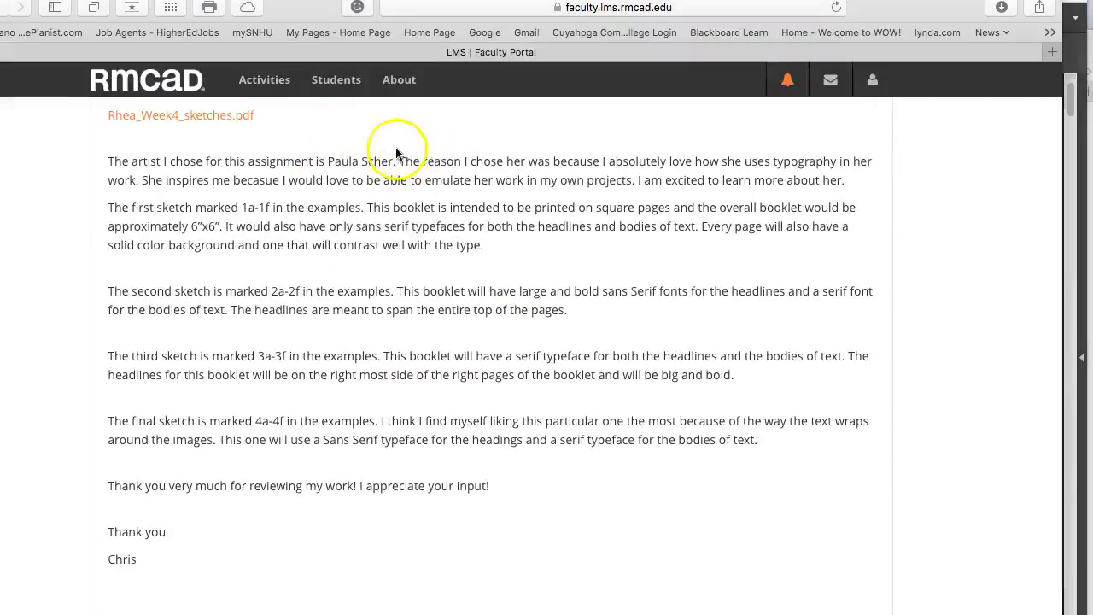
pyautogui.scroll(3, 602, 250)
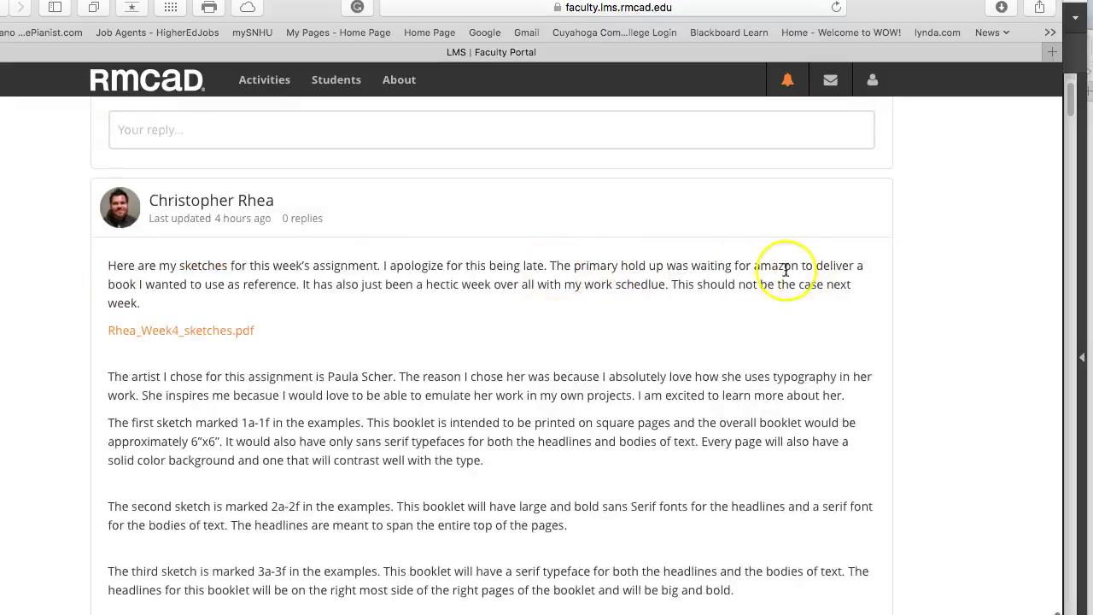
pyautogui.moveTo(717, 266); pyautogui.dragTo(266, 284)
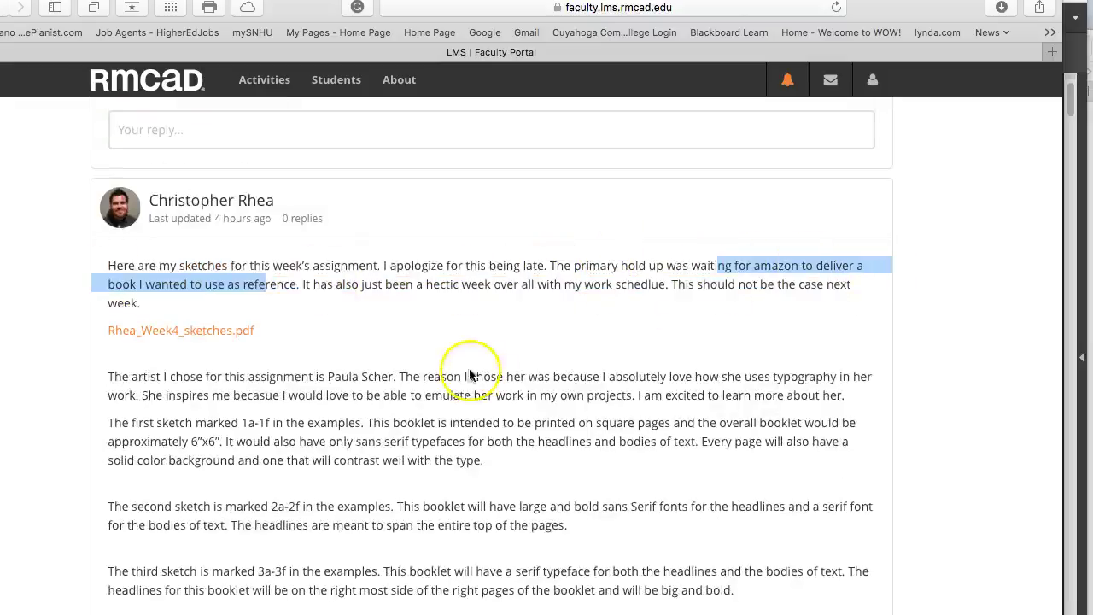
pyautogui.scroll(-1, 410, 379)
pyautogui.click(376, 380)
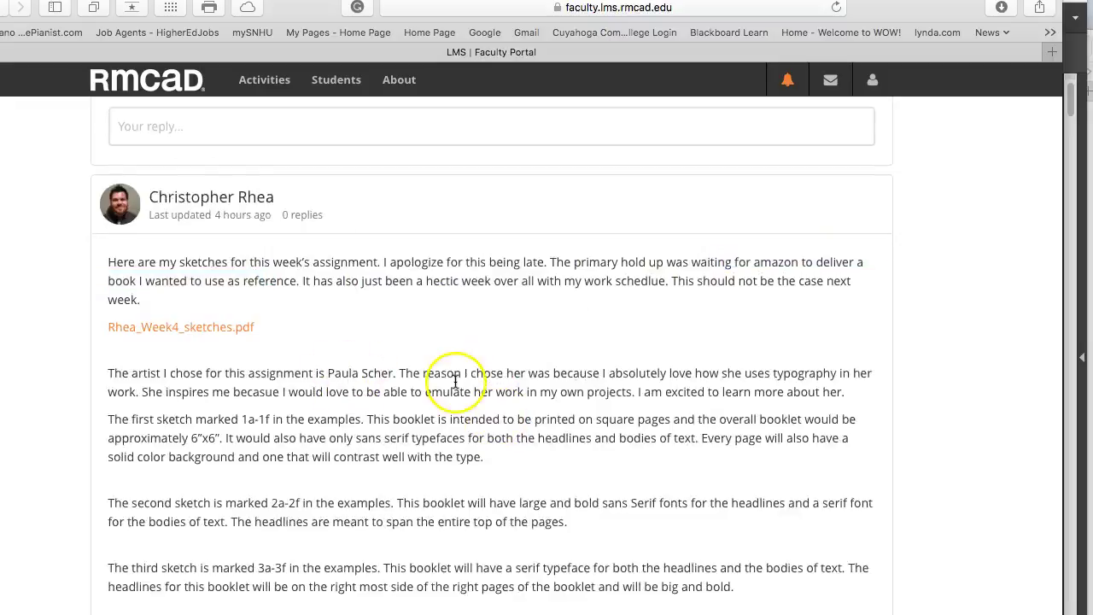
pyautogui.scroll(-5, 725, 419)
pyautogui.scroll(2, 725, 419)
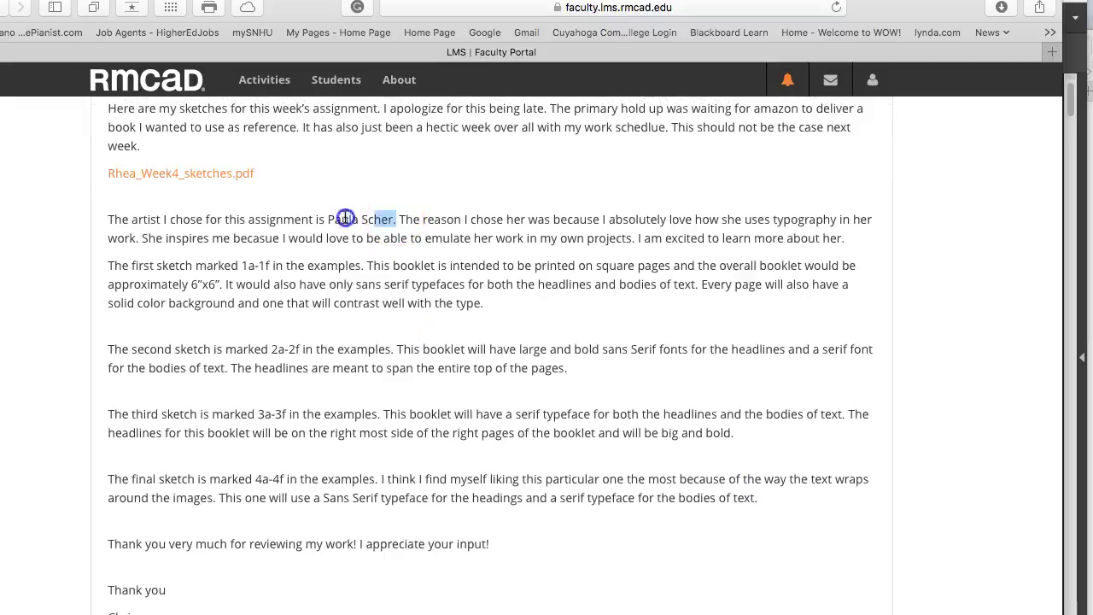
pyautogui.scroll(3, 679, 415)
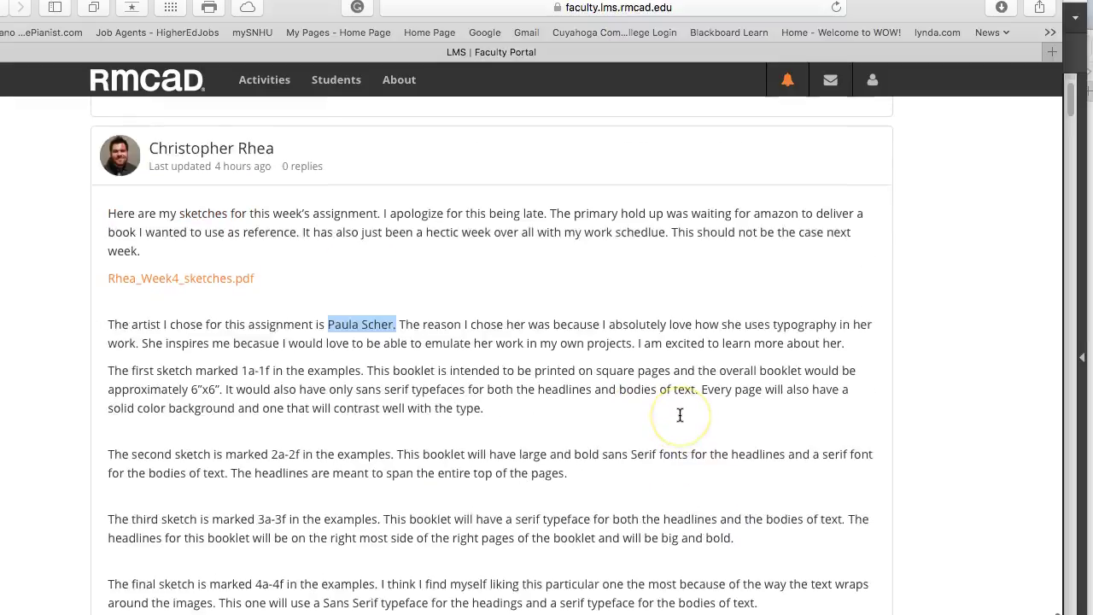
pyautogui.scroll(-3, 680, 415)
pyautogui.scroll(-5, 680, 415)
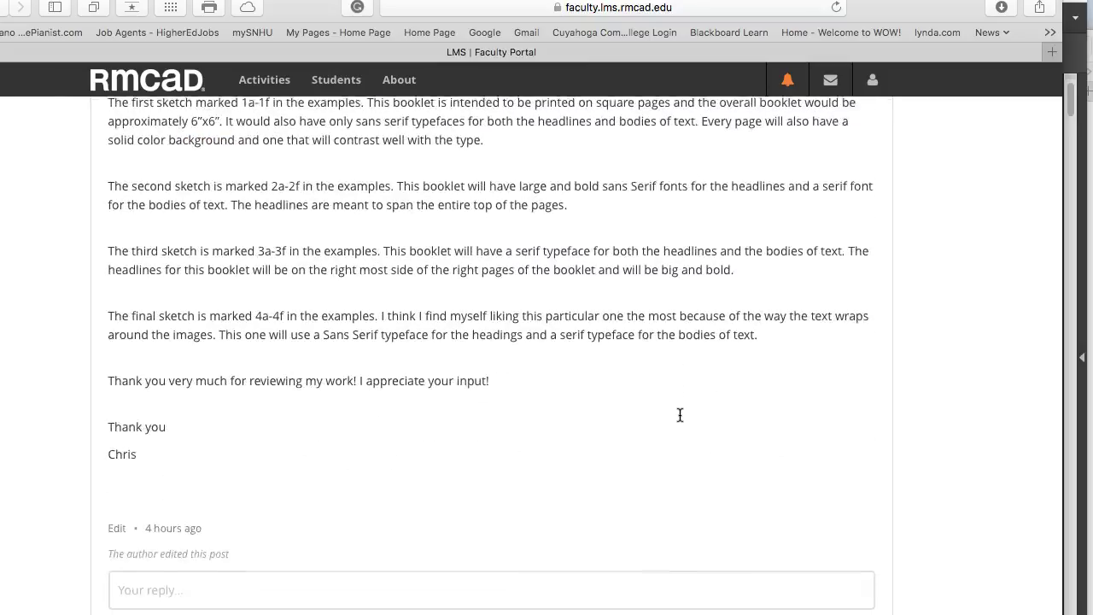